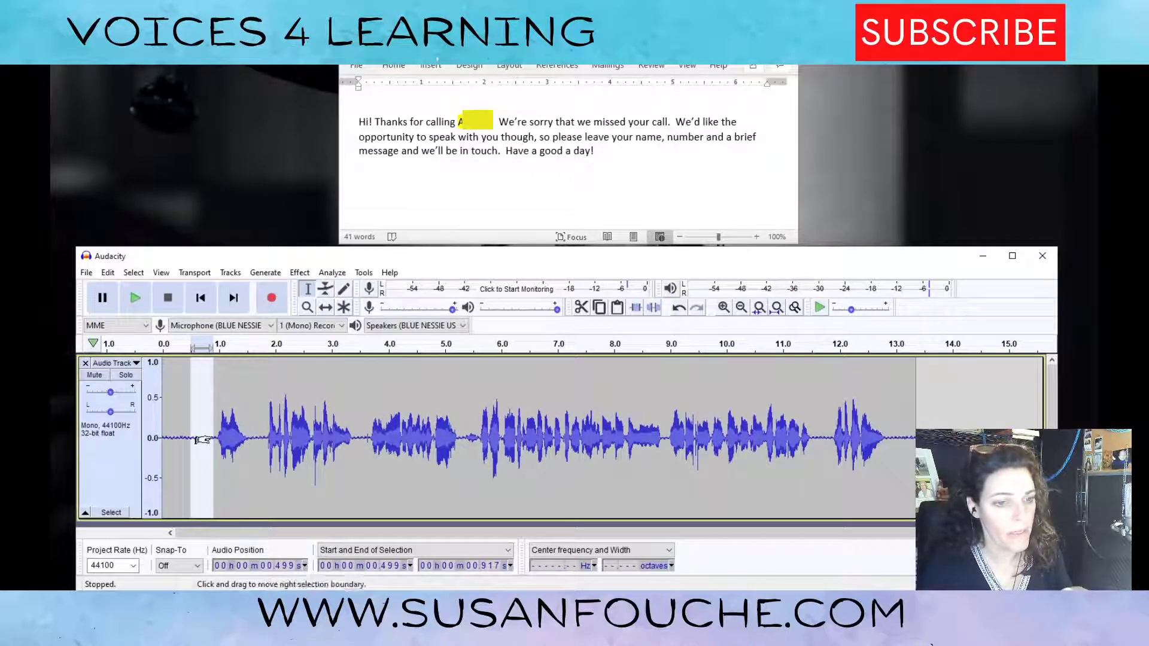
Step: Delete the silent section from about 0.52 to 0.94 s just before the first word
{"action": "left_click", "coordinate": [220, 437]}
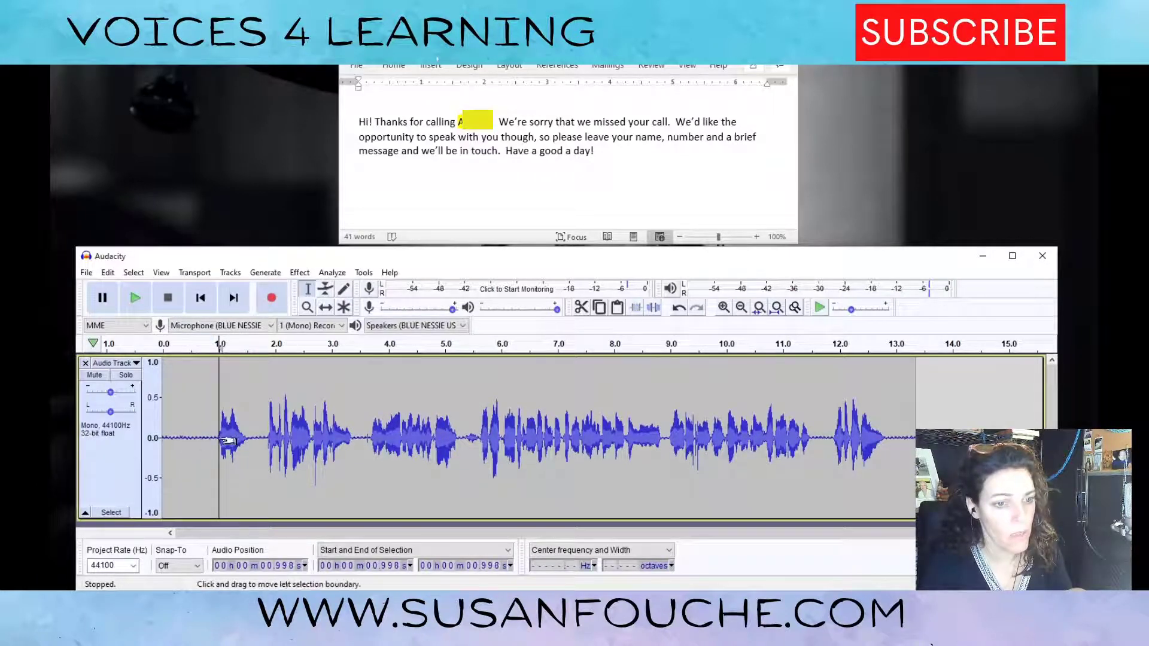
{"action": "left_click_drag", "start_coordinate": [217, 443], "coordinate": [192, 451]}
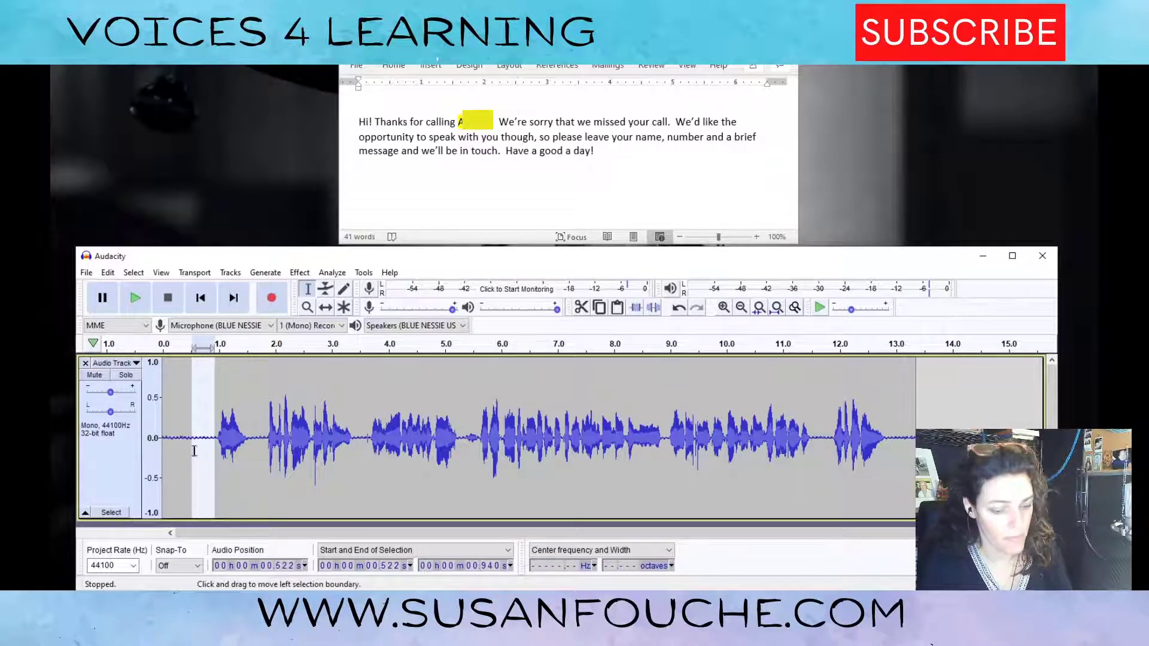
{"action": "key", "text": "Delete"}
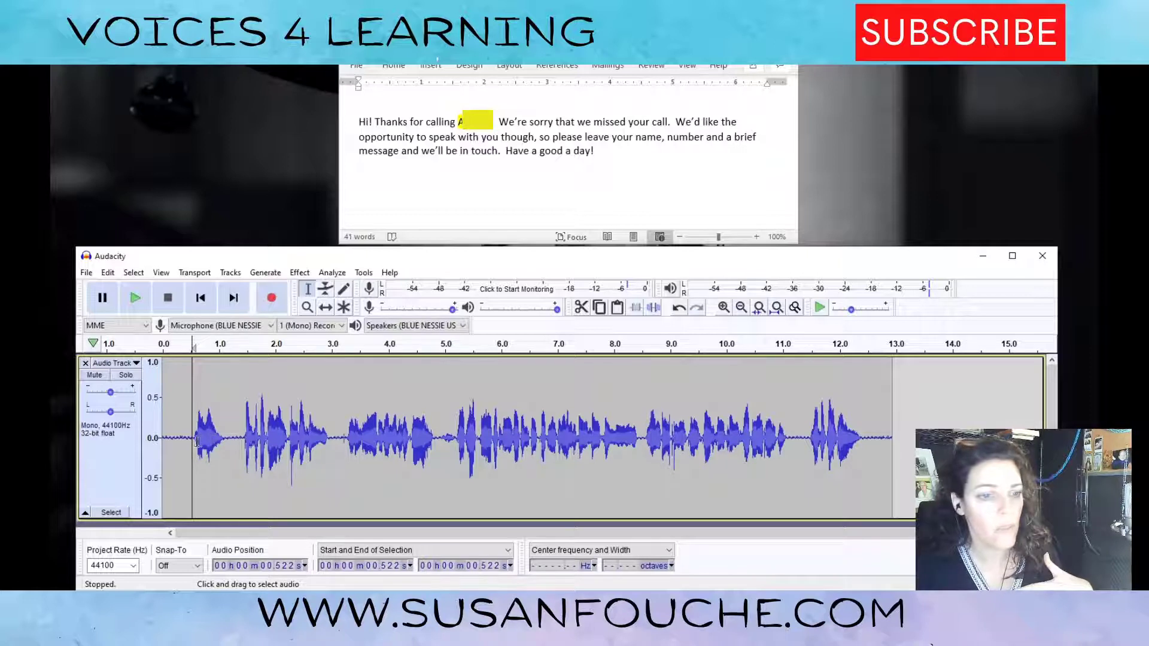
Step: Silence the lead-in from 0 to about 0.56 s and the tail from about 12.47 to 12.93 s
{"action": "left_click_drag", "start_coordinate": [195, 439], "coordinate": [162, 438]}
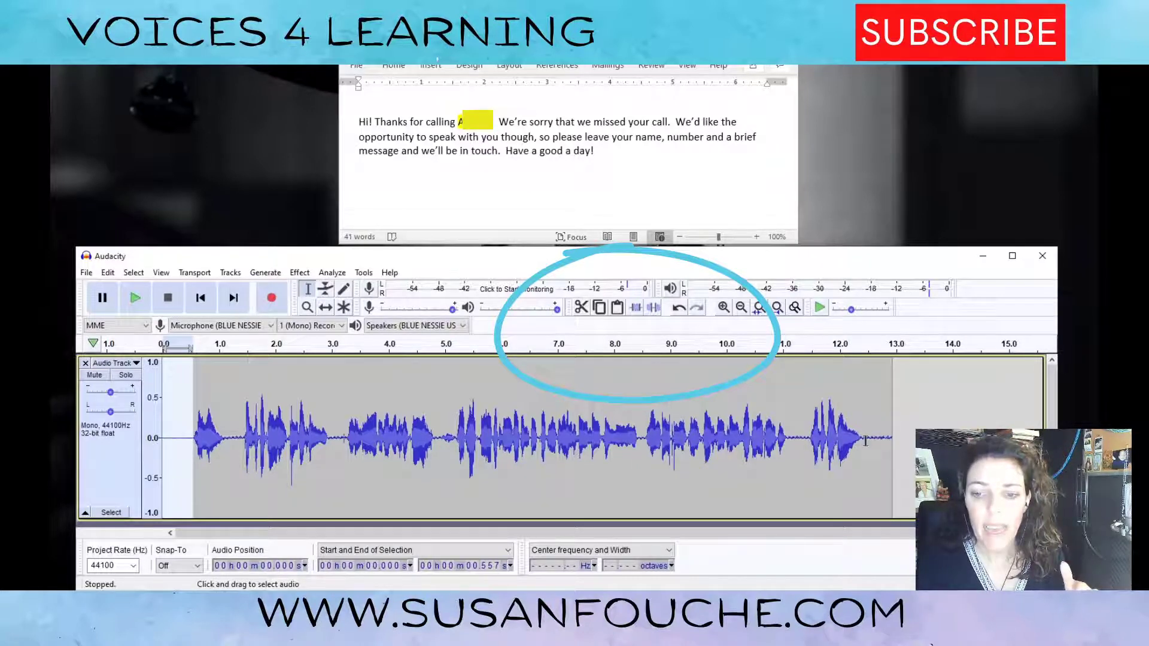
{"action": "left_click_drag", "start_coordinate": [865, 441], "coordinate": [892, 438]}
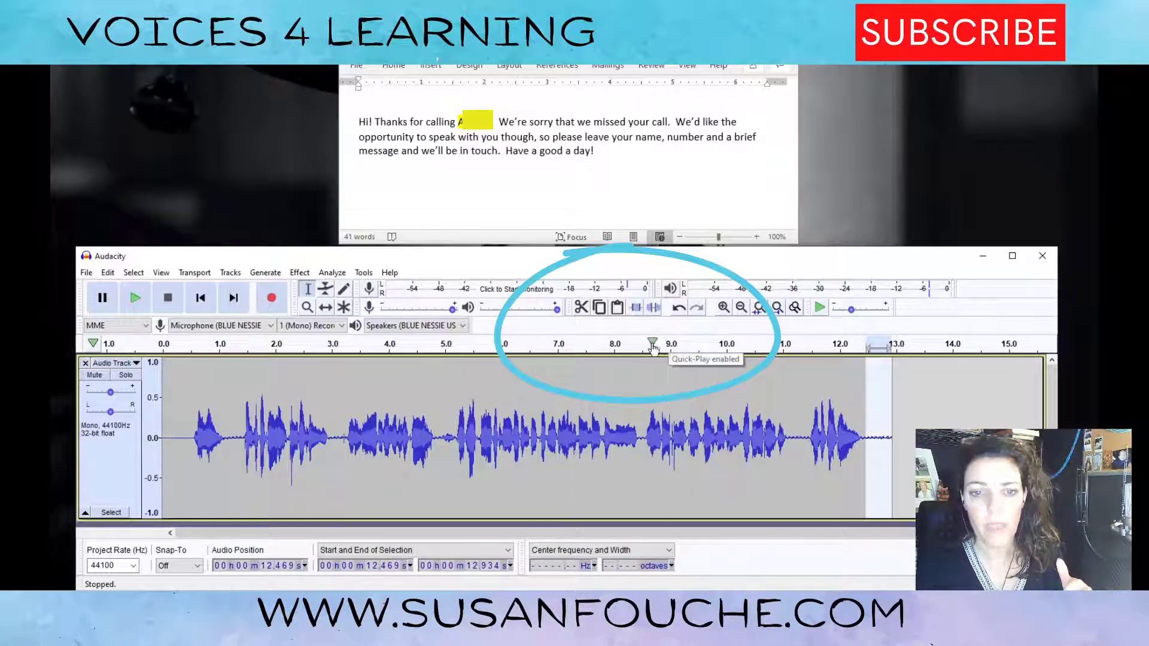
{"action": "left_click", "coordinate": [654, 308]}
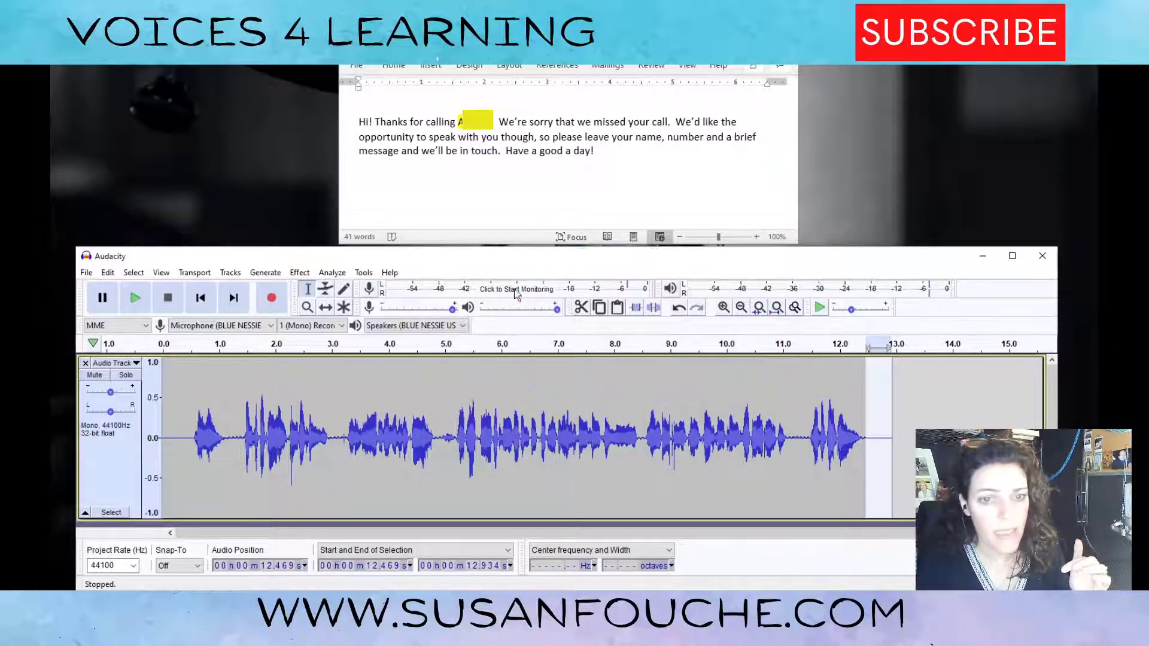
Step: Maximize the Audacity window and enlarge the audio track's height to fill the workspace
{"action": "left_click", "coordinate": [1012, 255]}
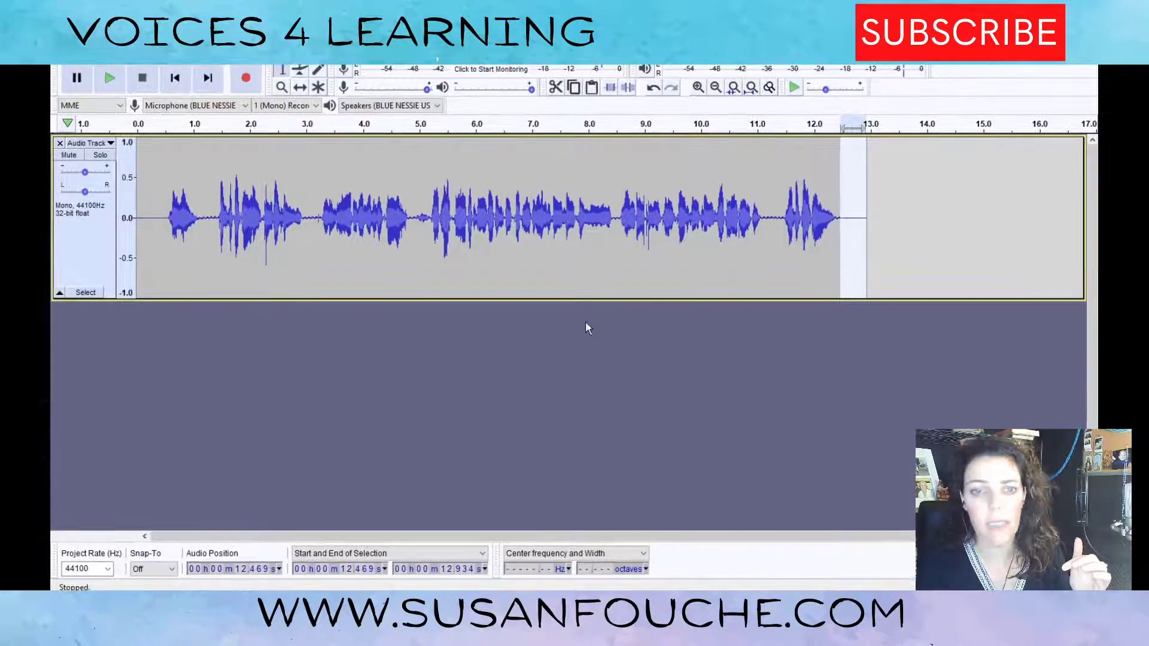
{"action": "left_click_drag", "start_coordinate": [527, 302], "coordinate": [518, 506]}
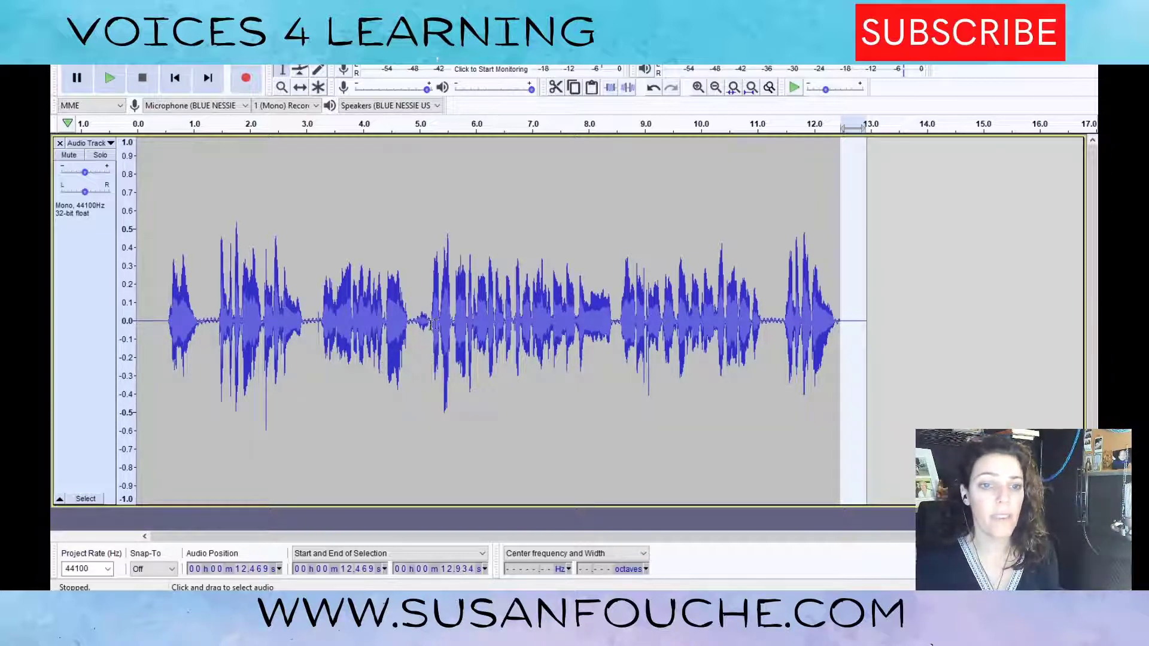
Step: Return the cursor to the start of the track and play the recording
{"action": "left_click", "coordinate": [142, 320]}
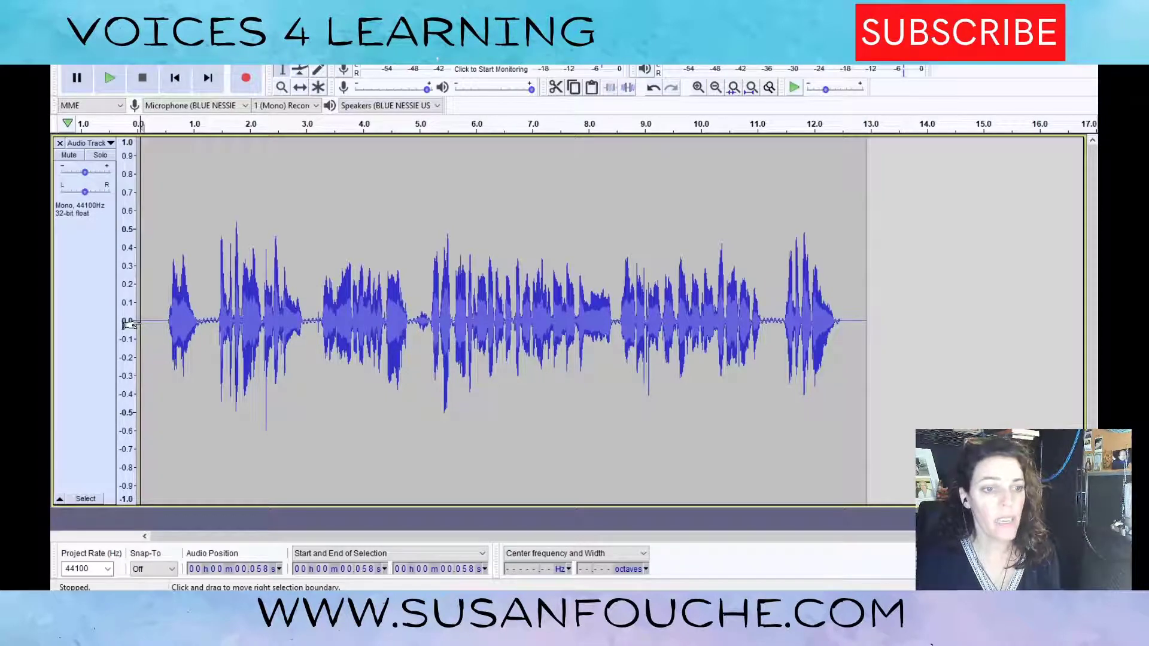
{"action": "left_click", "coordinate": [454, 334]}
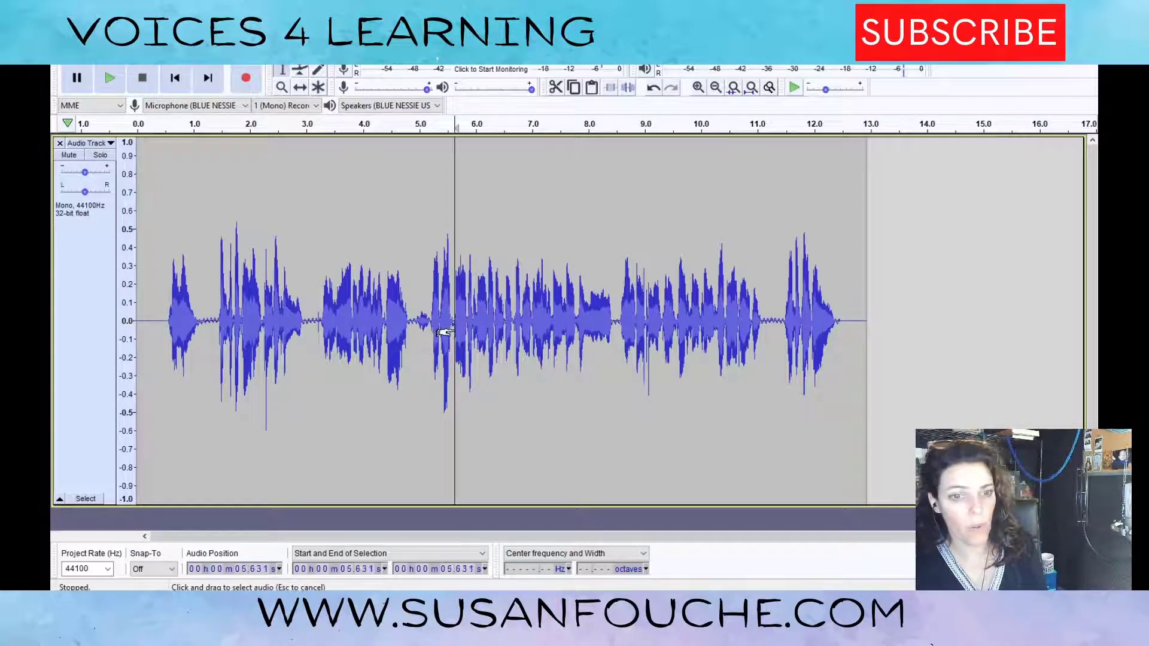
{"action": "key", "text": "Home"}
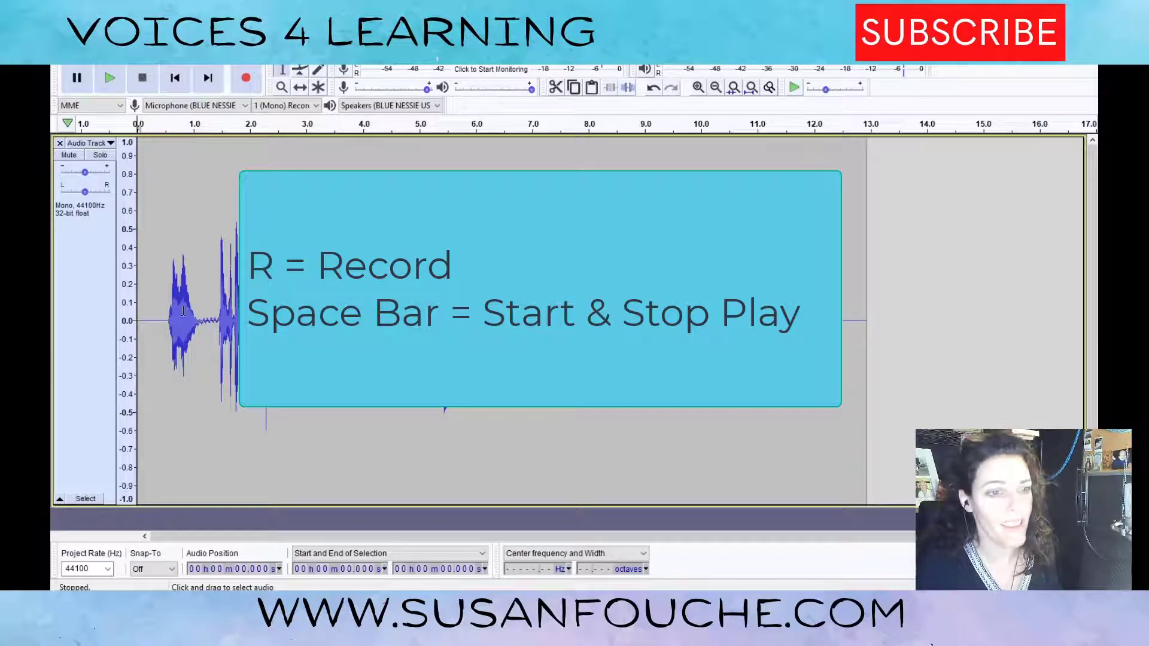
{"action": "key", "text": "space"}
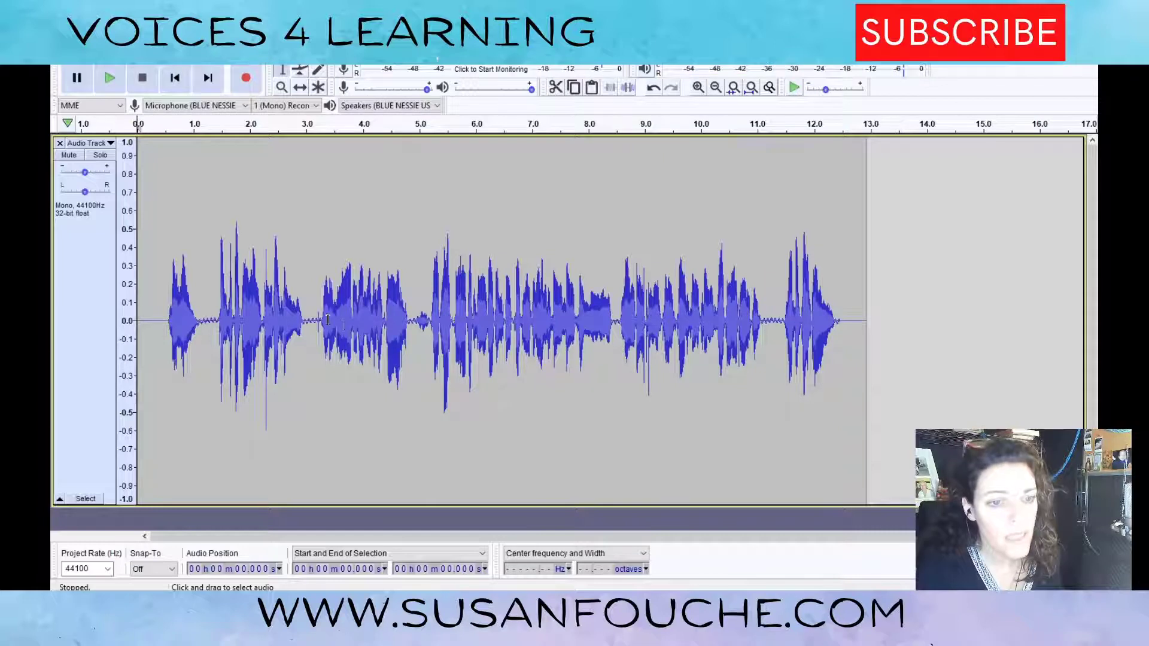
Step: Delete the short section with the small click noise at about 3.2 s, in the pause before the next phrase, and play the result
{"action": "left_click_drag", "start_coordinate": [332, 323], "coordinate": [286, 332]}
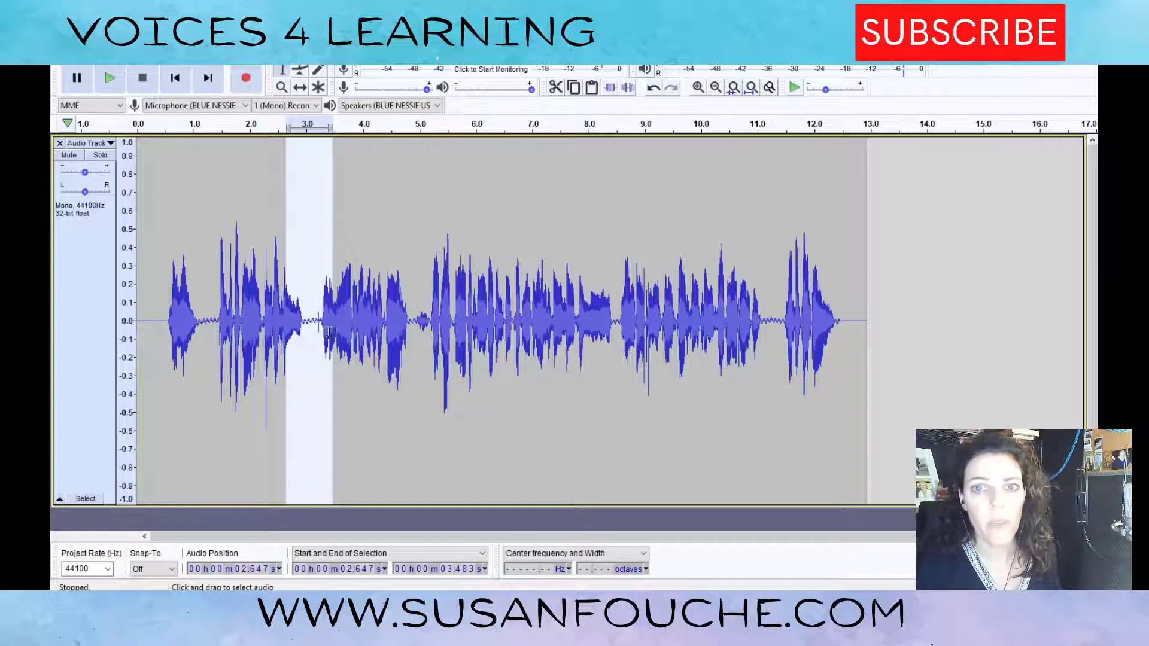
{"action": "left_click", "coordinate": [699, 90]}
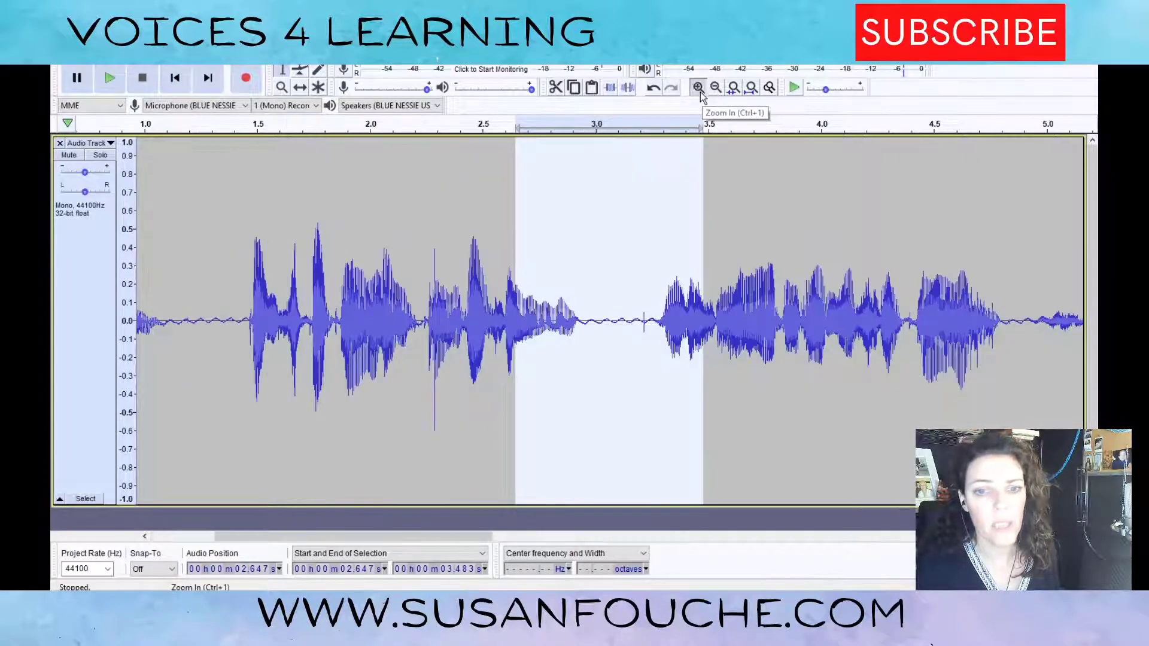
{"action": "left_click", "coordinate": [699, 90]}
{"action": "left_click", "coordinate": [691, 332]}
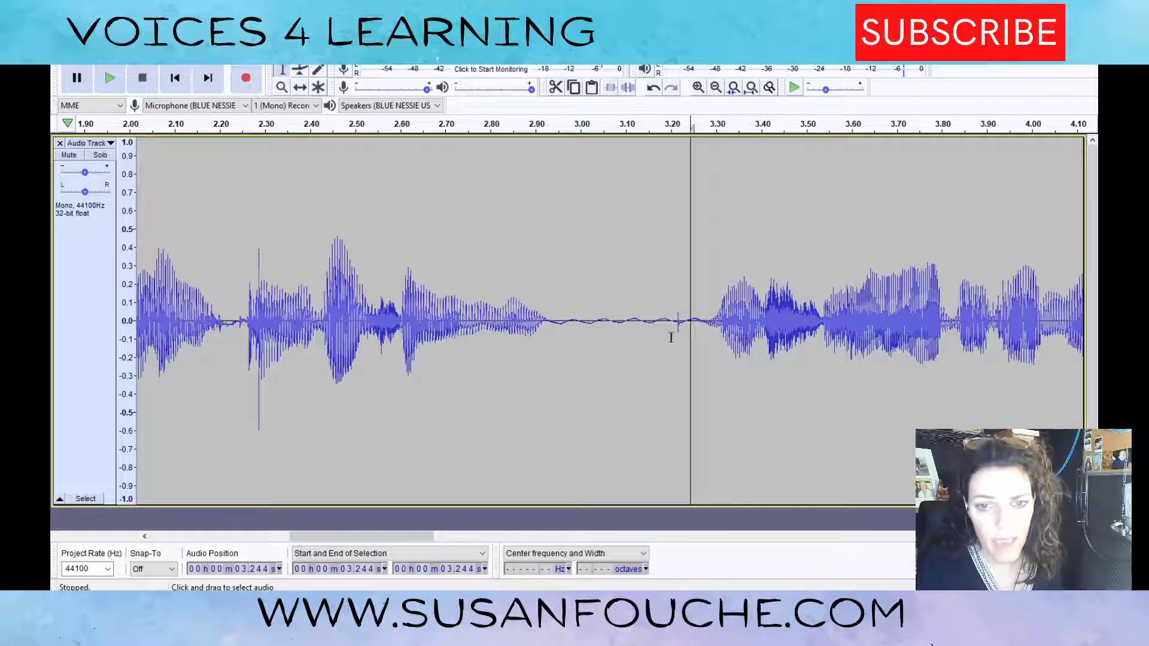
{"action": "left_click_drag", "start_coordinate": [671, 320], "coordinate": [683, 337]}
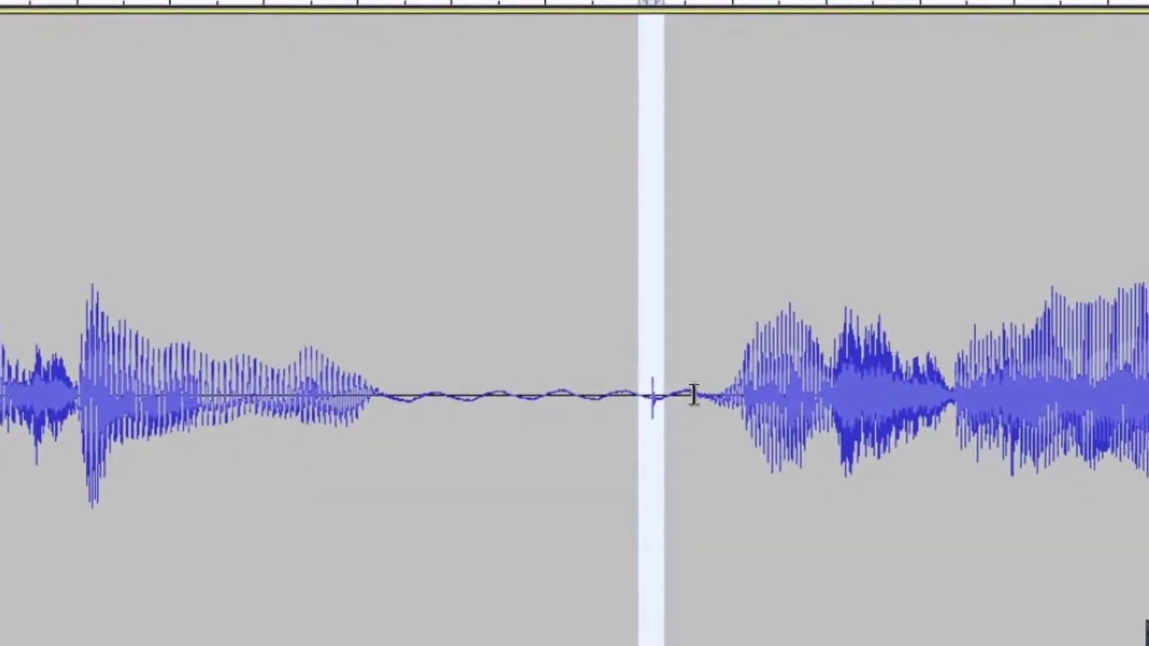
{"action": "left_click_drag", "start_coordinate": [697, 393], "coordinate": [640, 446]}
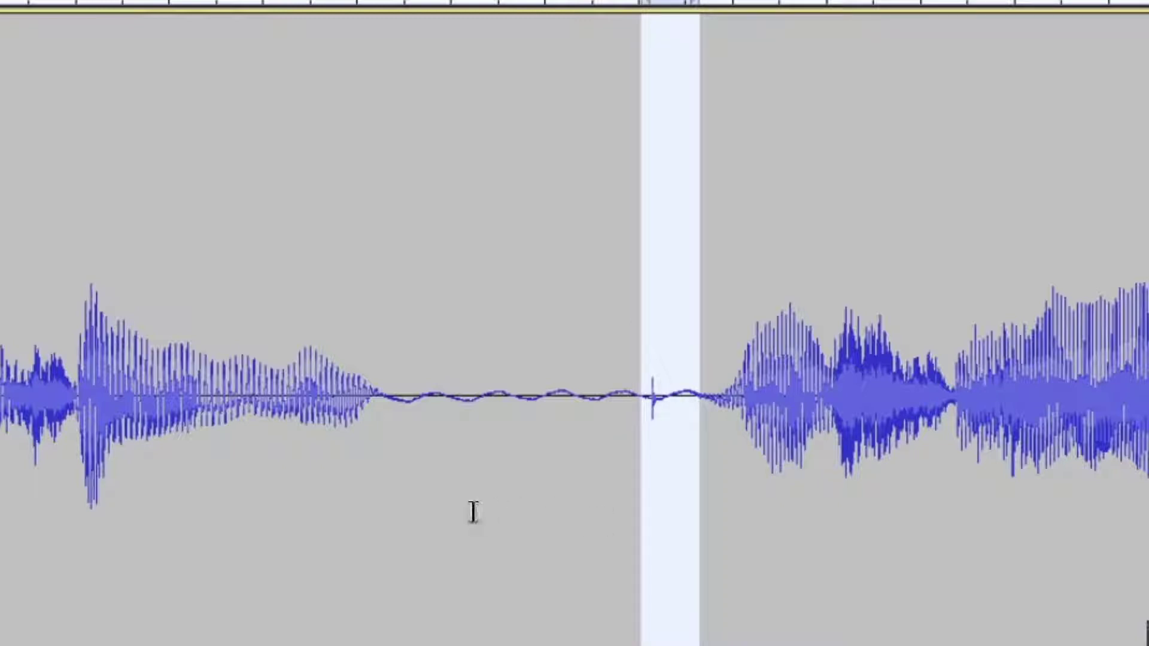
{"action": "key", "text": "Delete"}
{"action": "key", "text": "space"}
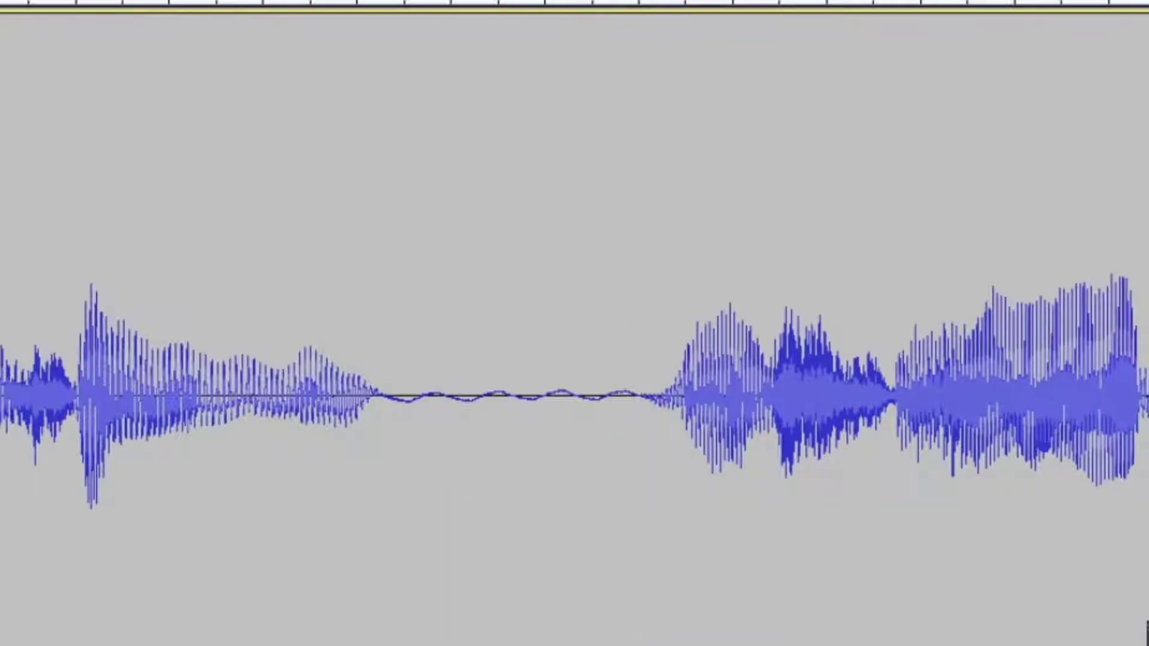
{"action": "key", "text": "space"}
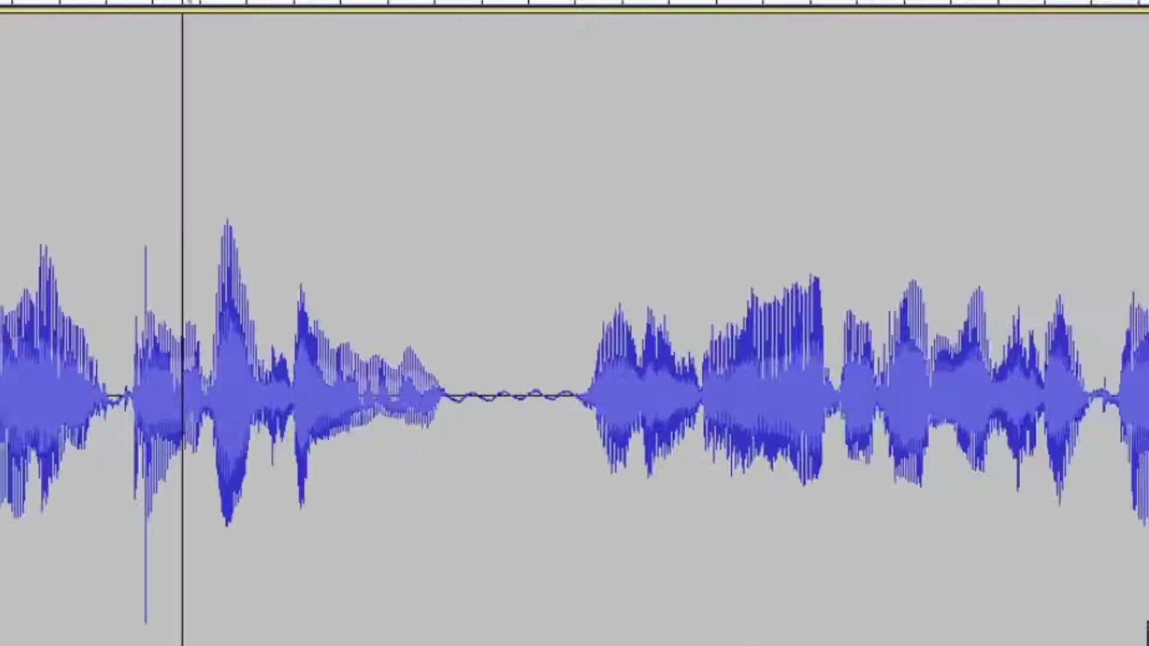
Step: Try to delete the breath between about 4.87 and 5.14 s, and undo the deletion
{"action": "key", "text": "ctrl+3"}
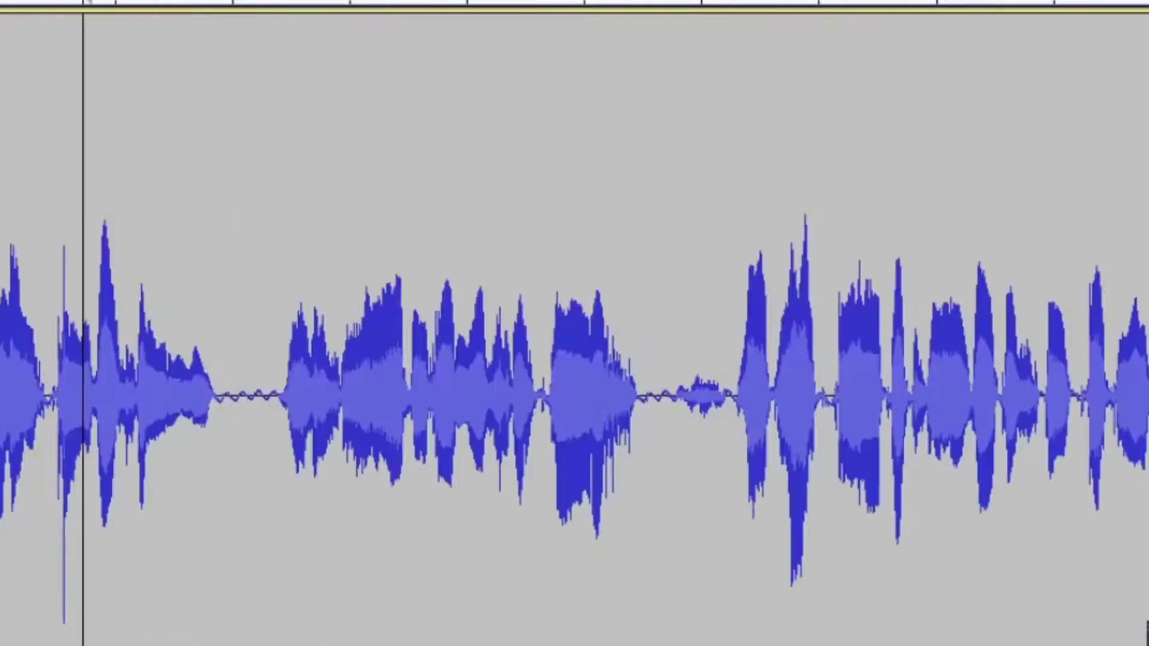
{"action": "left_click_drag", "start_coordinate": [756, 391], "coordinate": [613, 383]}
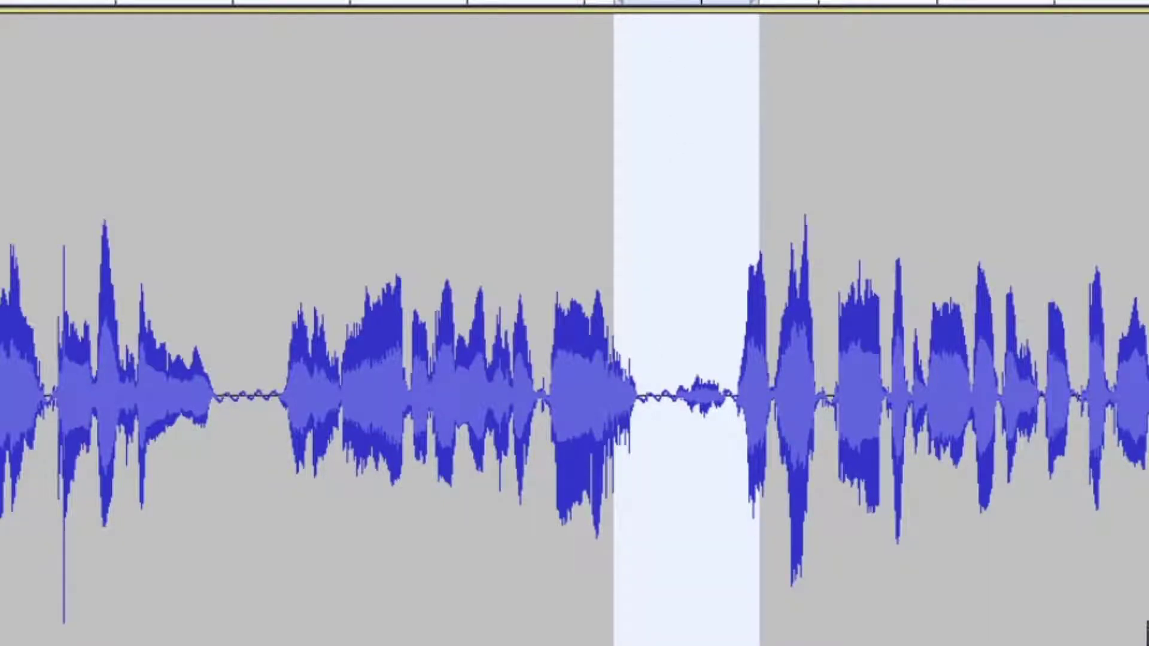
{"action": "key", "text": "ctrl+1"}
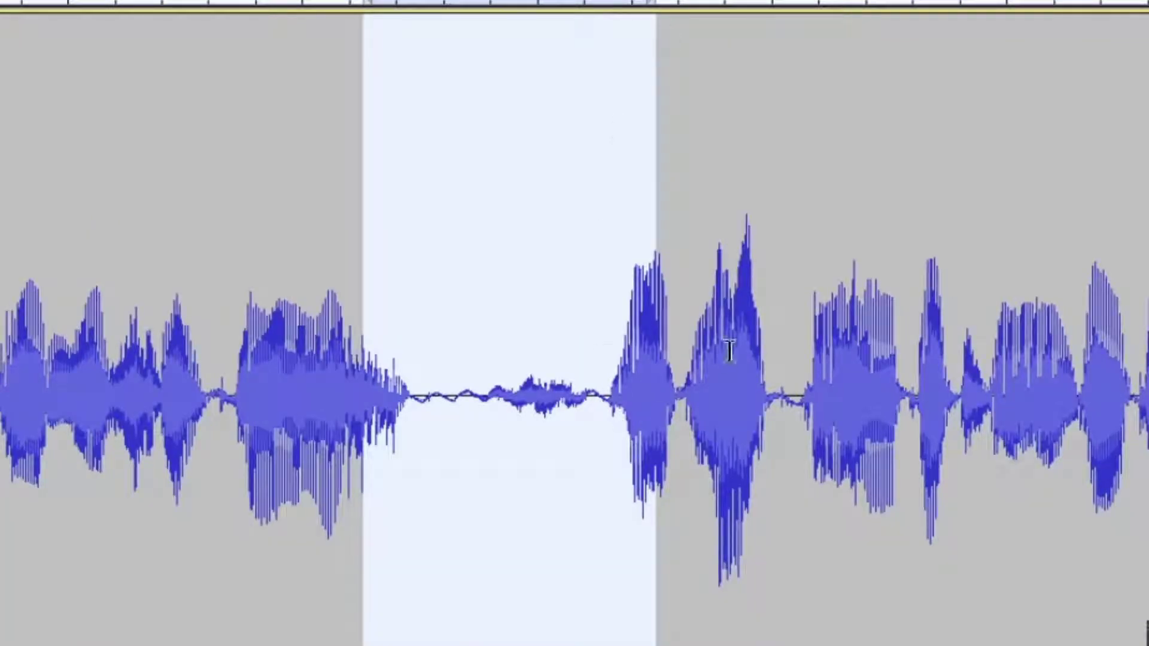
{"action": "left_click_drag", "start_coordinate": [782, 371], "coordinate": [200, 472]}
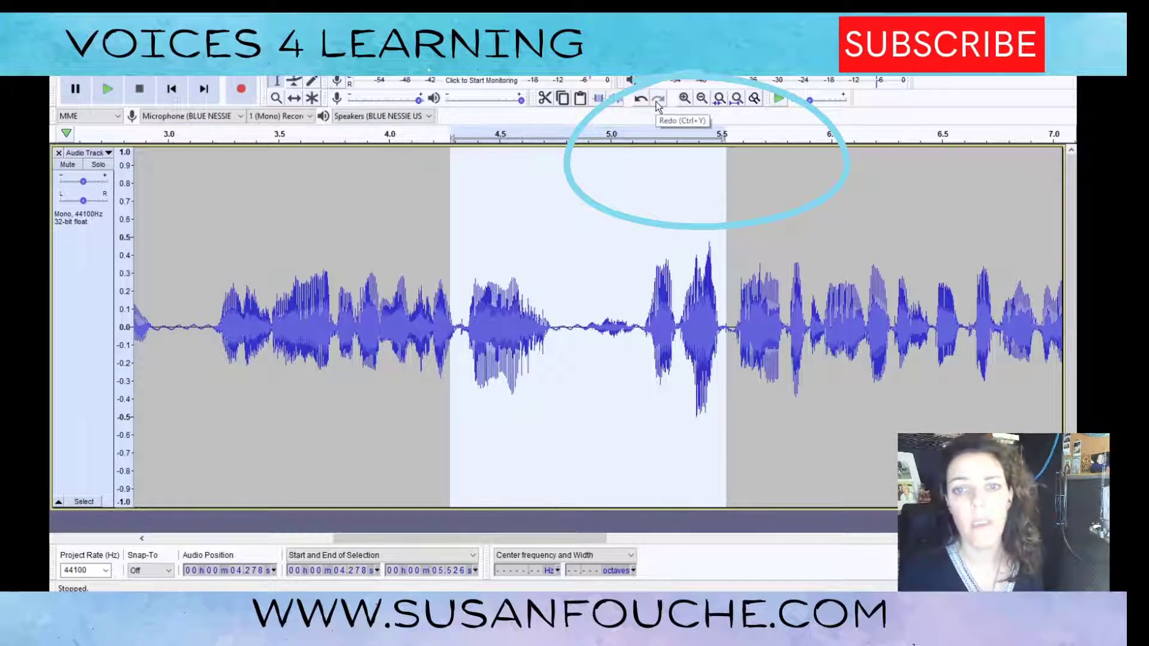
{"action": "left_click", "coordinate": [687, 101]}
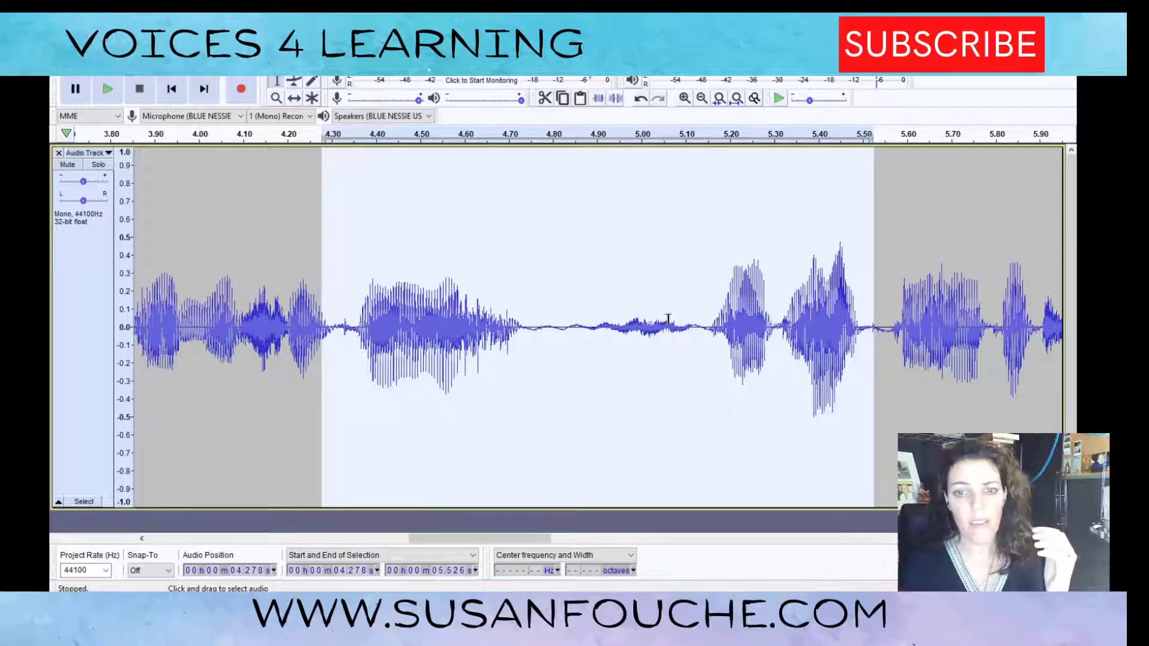
{"action": "left_click_drag", "start_coordinate": [700, 327], "coordinate": [584, 341]}
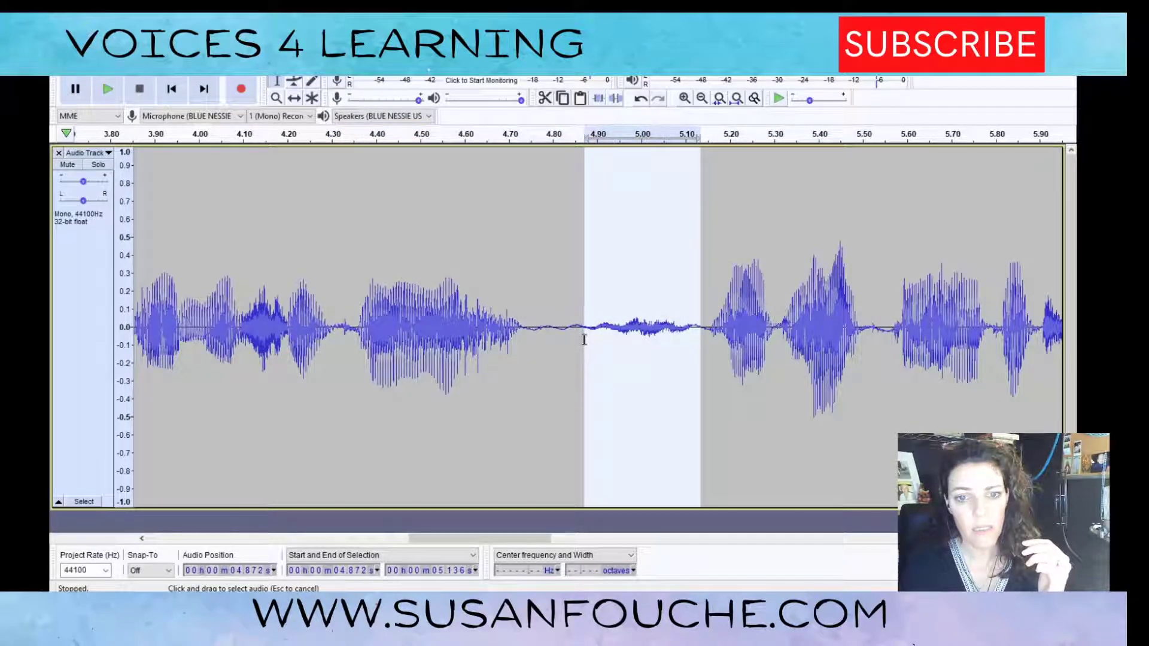
{"action": "key", "text": "Delete"}
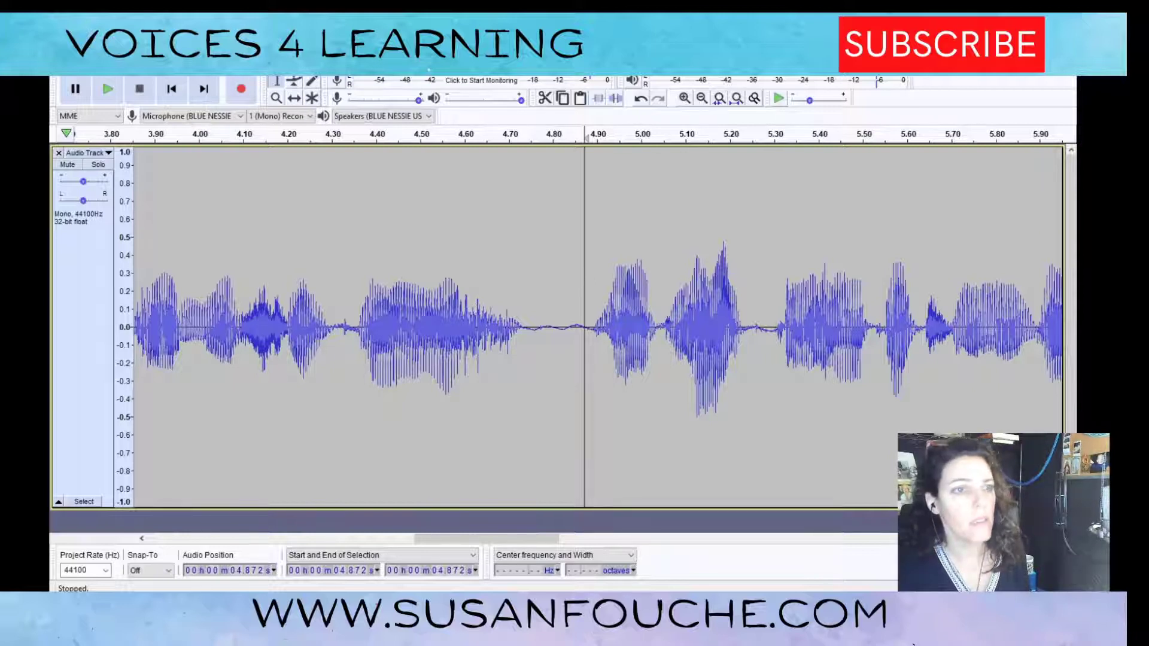
{"action": "left_click", "coordinate": [87, 68]}
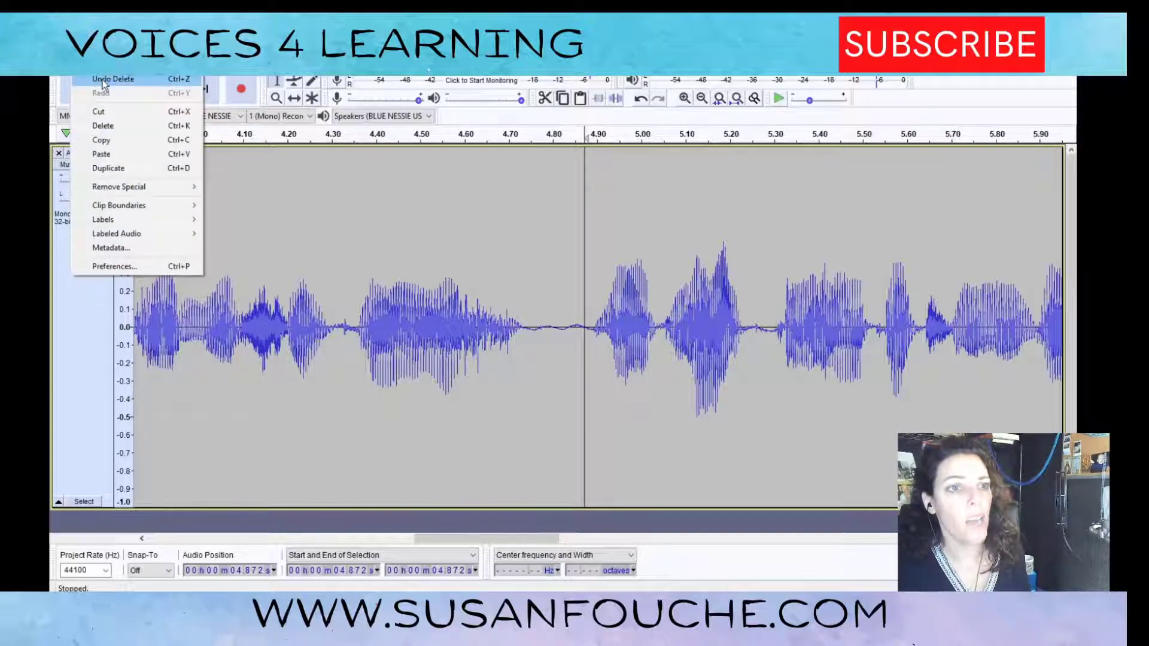
{"action": "left_click", "coordinate": [130, 82]}
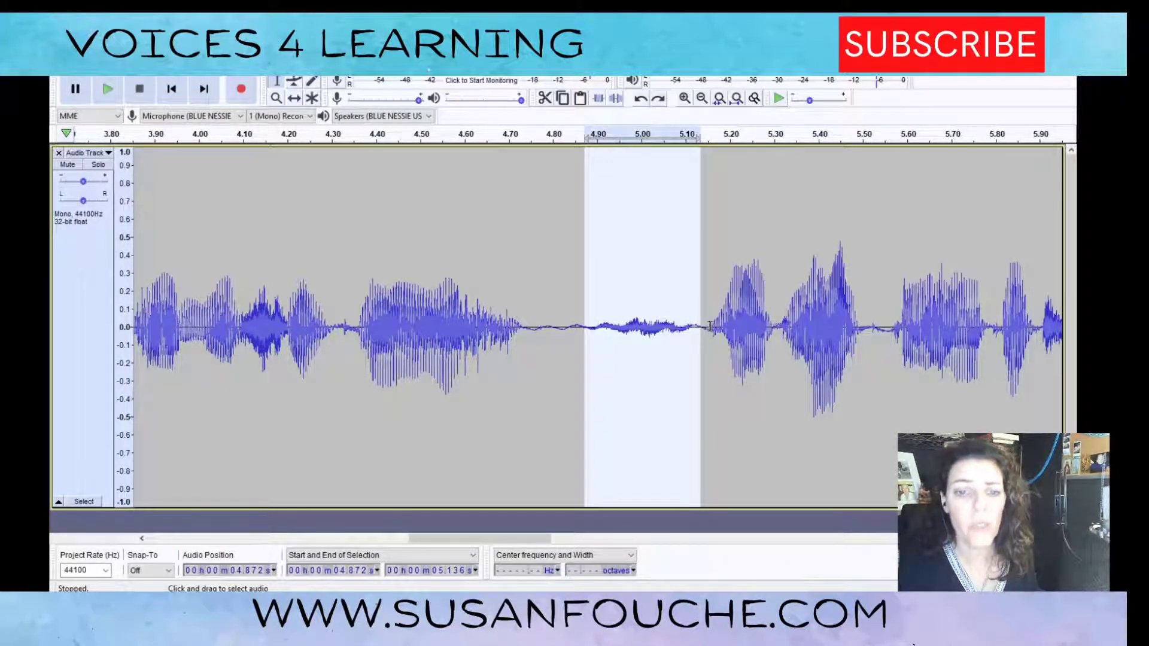
Step: Replace the breath between about 4.77 and 5.13 s with silence
{"action": "left_click", "coordinate": [766, 326]}
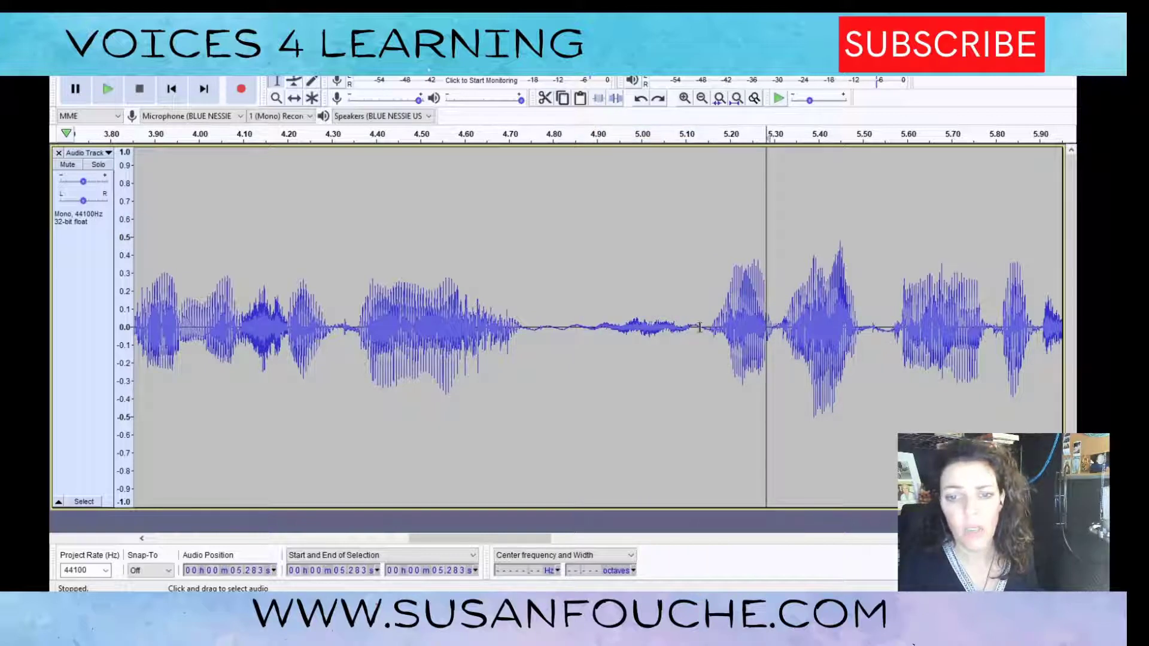
{"action": "left_click_drag", "start_coordinate": [699, 327], "coordinate": [538, 353]}
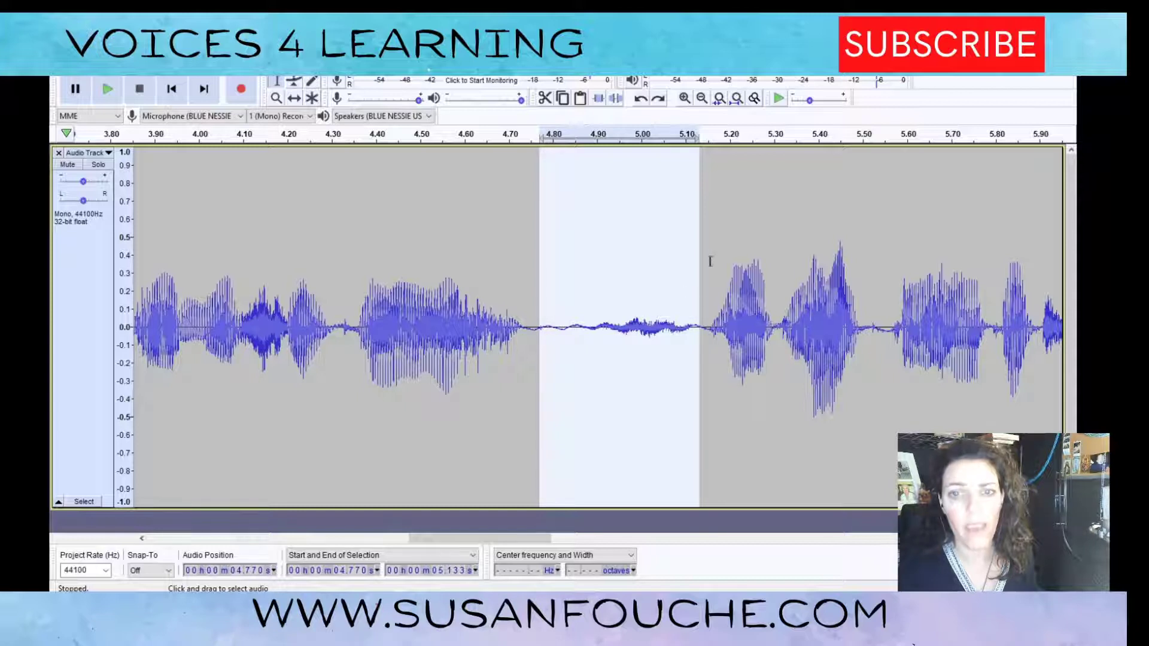
{"action": "left_click", "coordinate": [616, 98]}
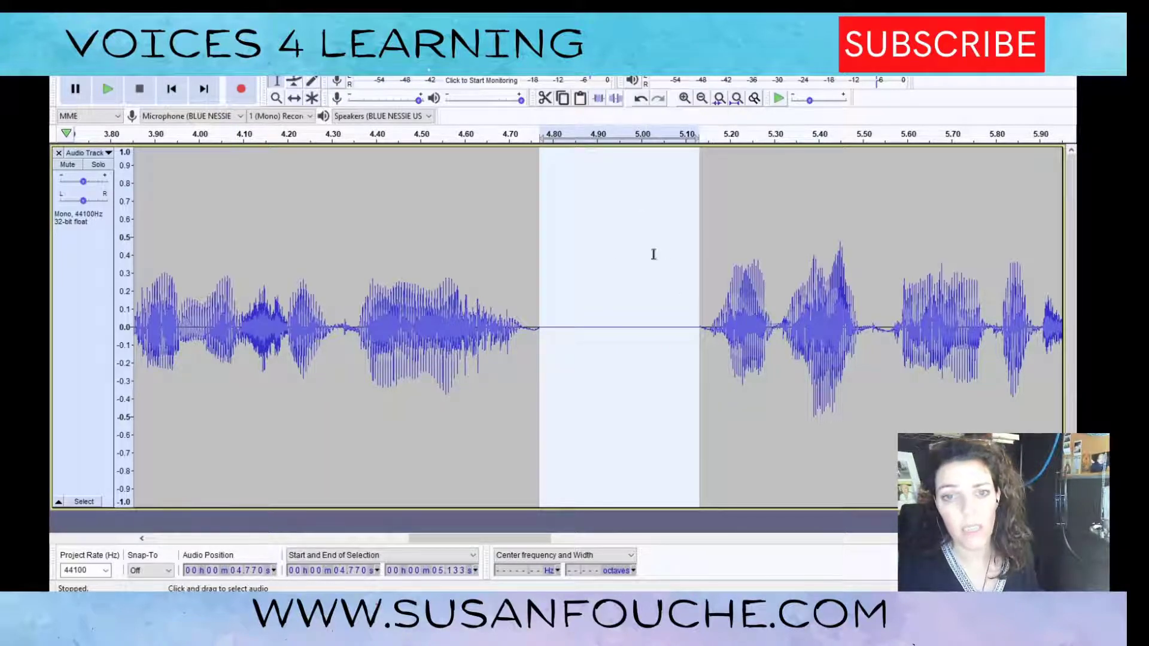
Step: Examine the pause between phrases at about 8.4 s for remaining breaths or noises, and return to the overview of the whole track
{"action": "left_click", "coordinate": [702, 99]}
{"action": "left_click", "coordinate": [702, 99]}
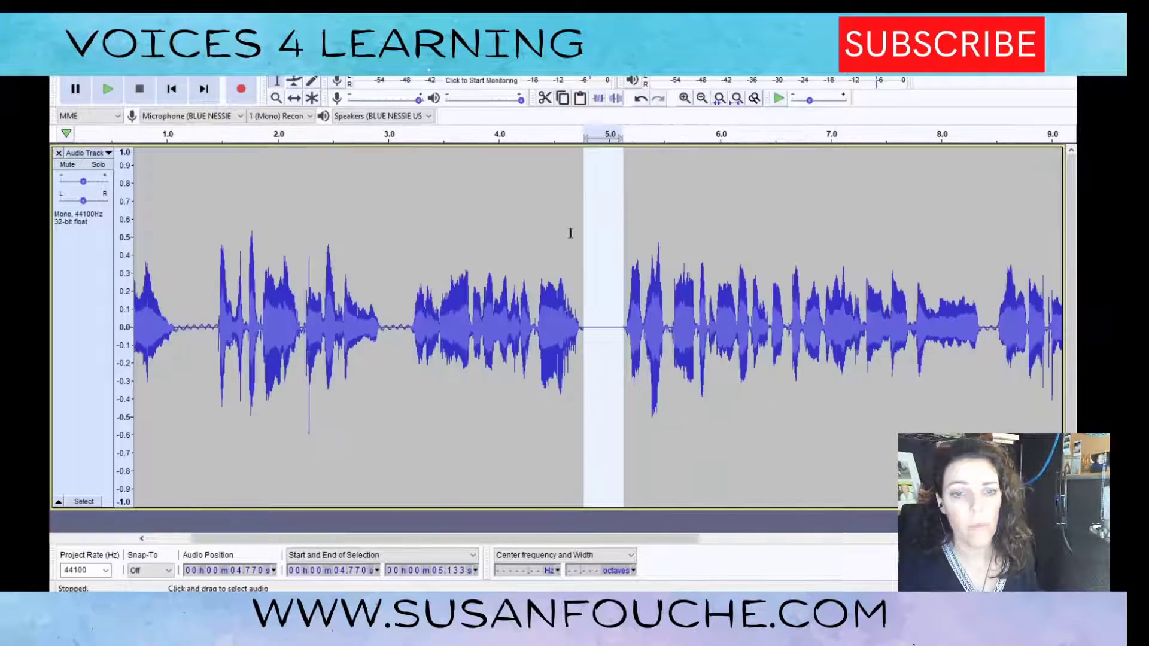
{"action": "left_click", "coordinate": [702, 99]}
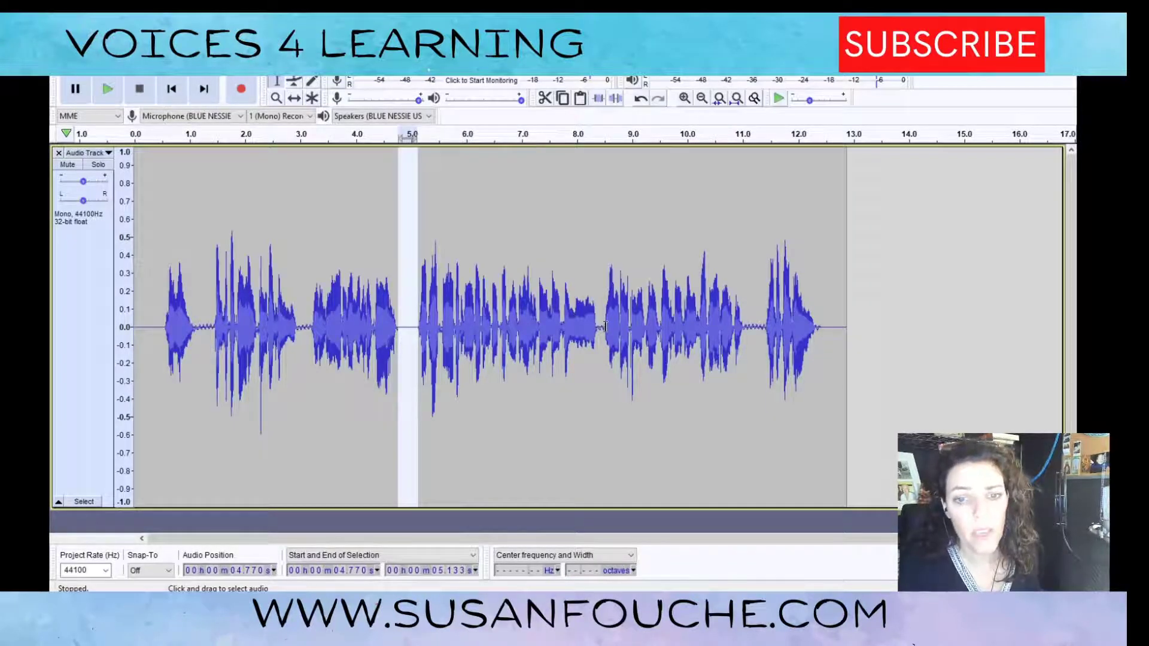
{"action": "left_click_drag", "start_coordinate": [641, 233], "coordinate": [592, 234]}
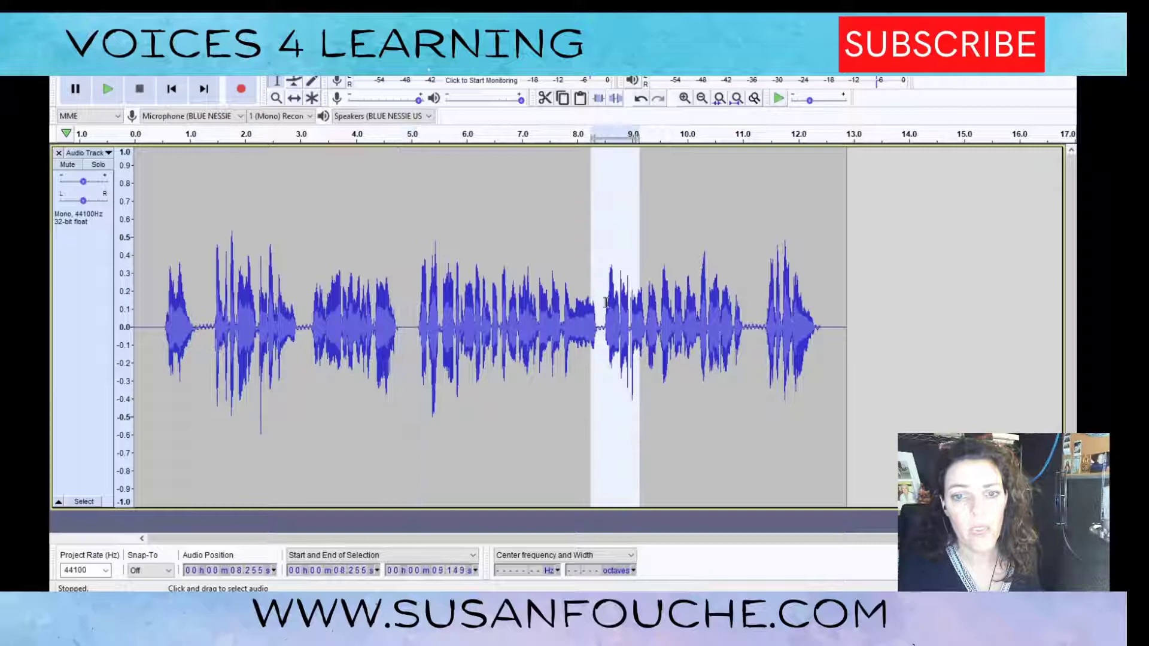
{"action": "left_click", "coordinate": [684, 99]}
{"action": "left_click", "coordinate": [684, 99]}
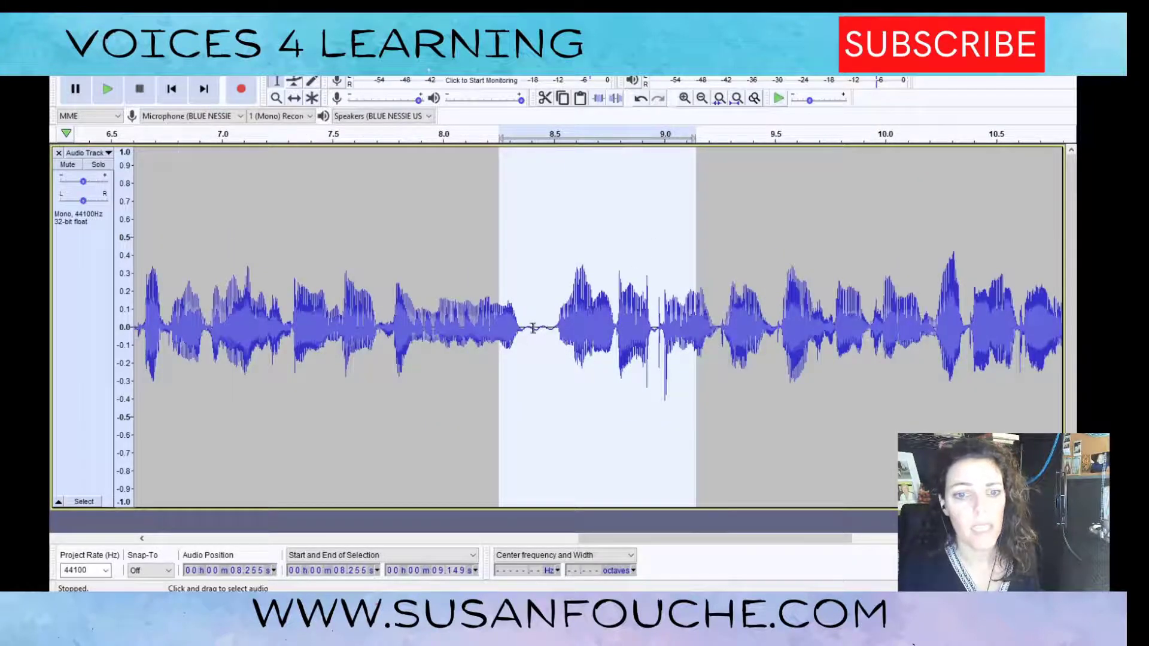
{"action": "left_click", "coordinate": [702, 98]}
{"action": "left_click", "coordinate": [702, 99]}
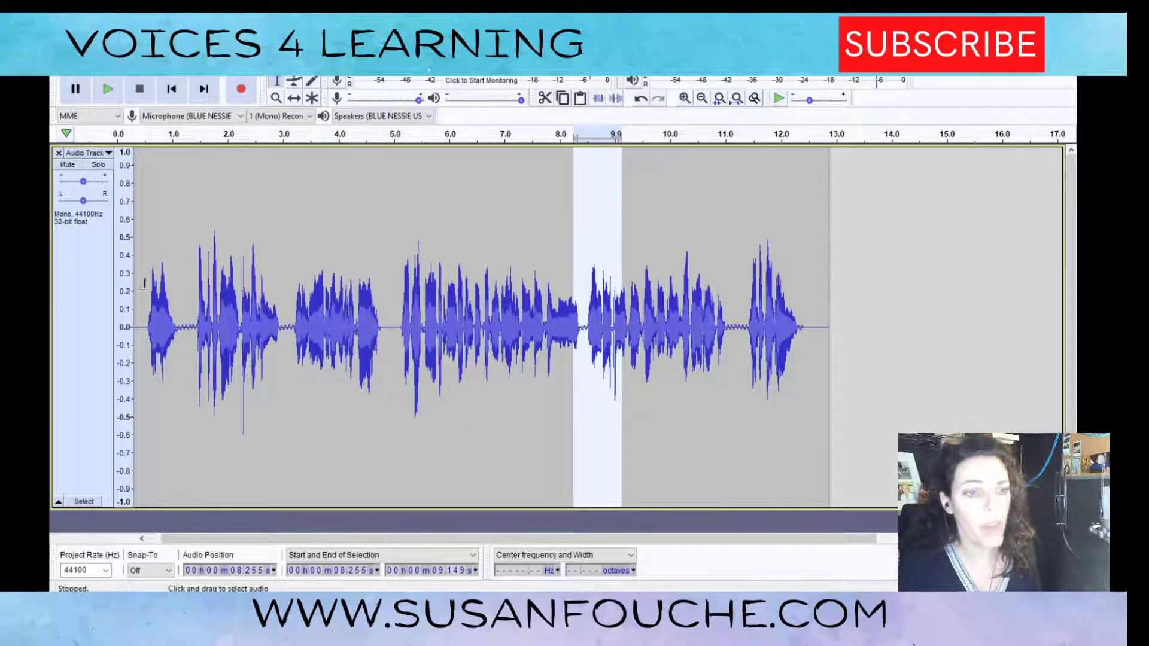
Step: Play the recording from about 4.19 s to check the silenced breath and the phrases after it
{"action": "left_click", "coordinate": [143, 322]}
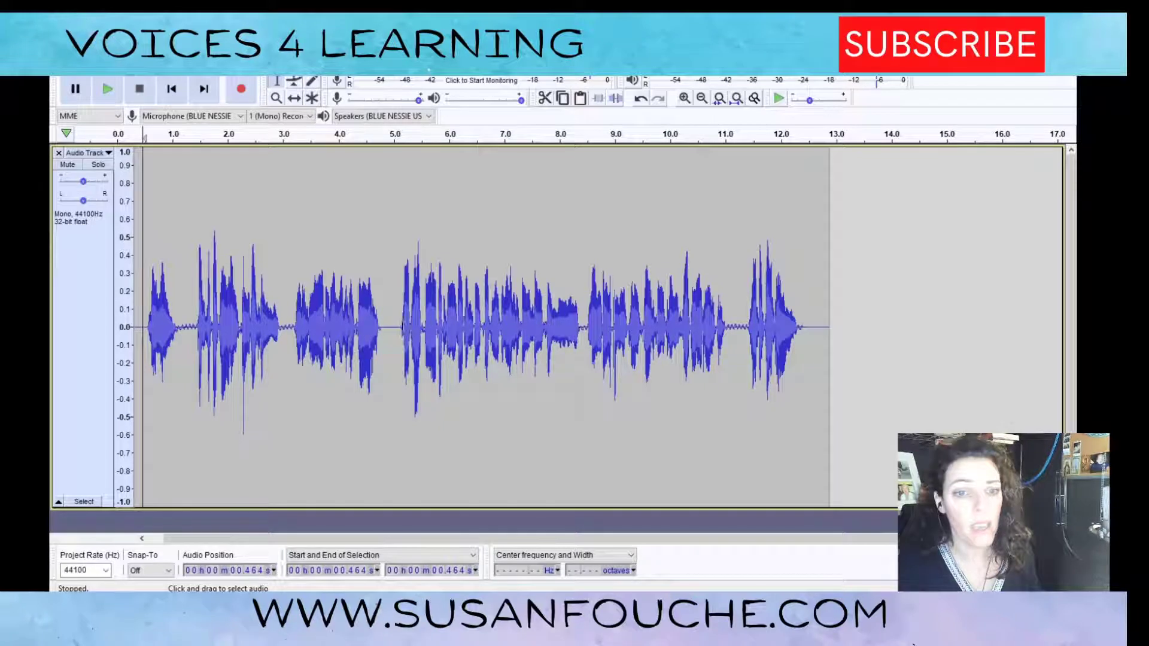
{"action": "left_click", "coordinate": [348, 314]}
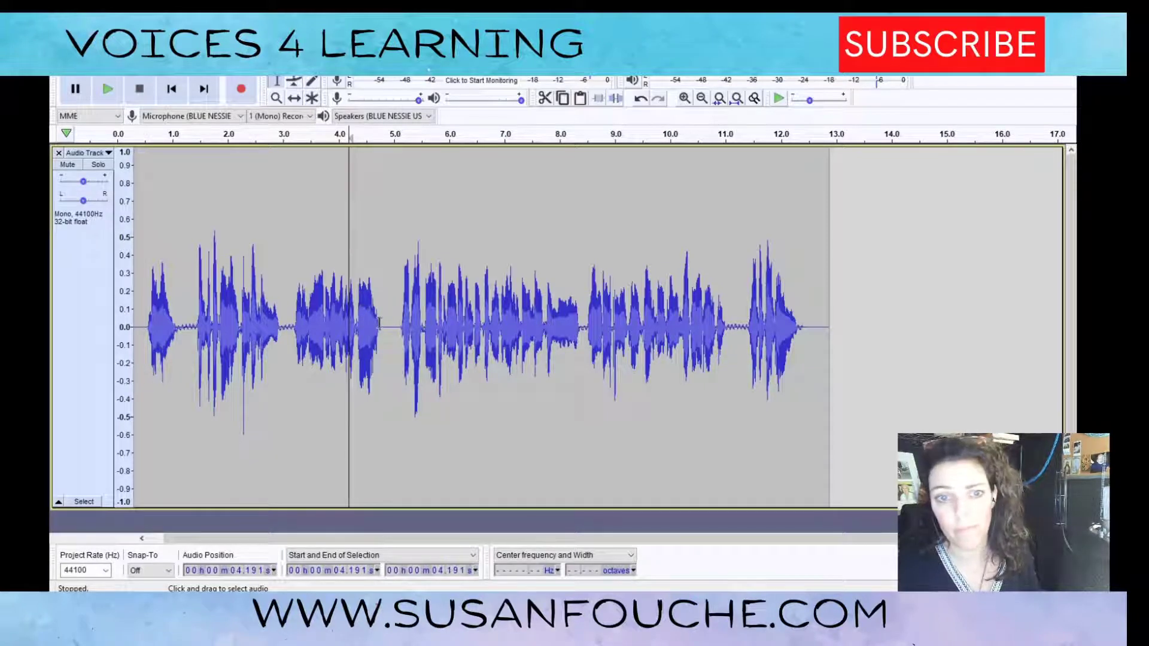
{"action": "key", "text": "space"}
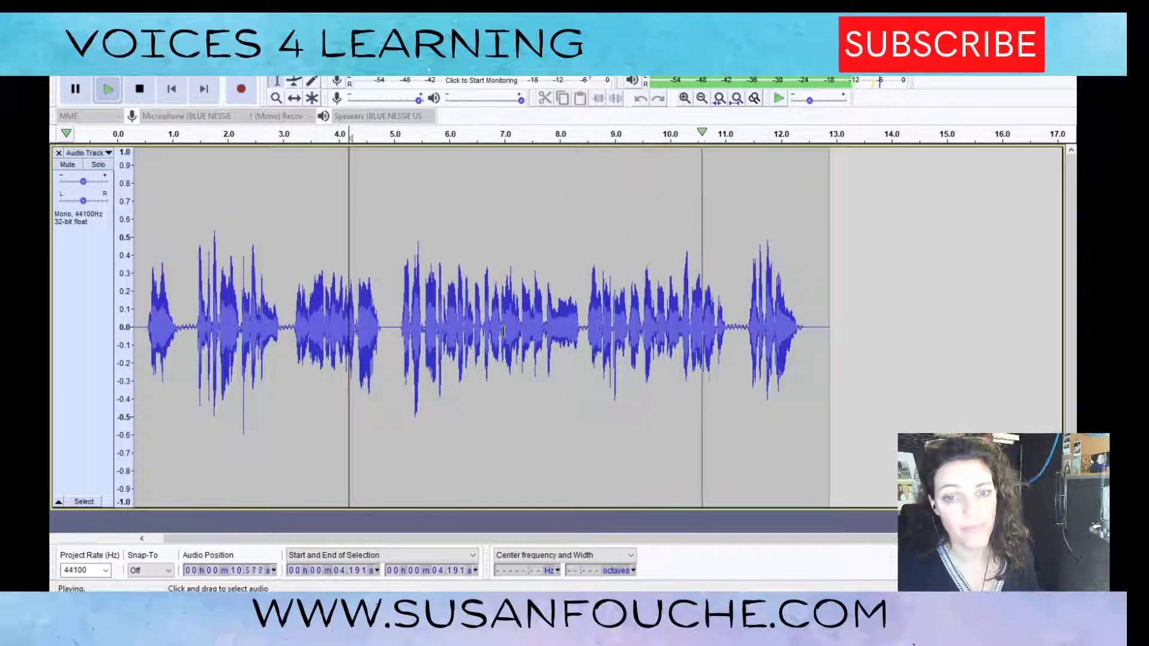
{"action": "key", "text": "space"}
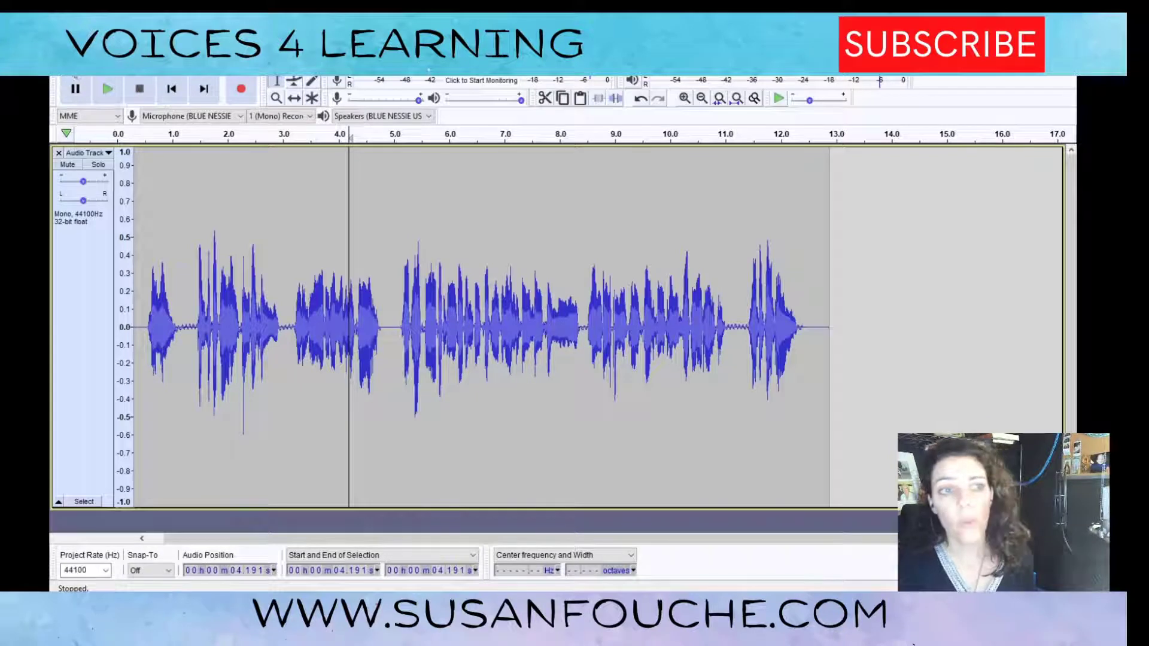
Step: Set up an MP3 export of the recording named Phone Message in the 2021-02-25 Fiverr folder inside 02-21
{"action": "left_click", "coordinate": [62, 67]}
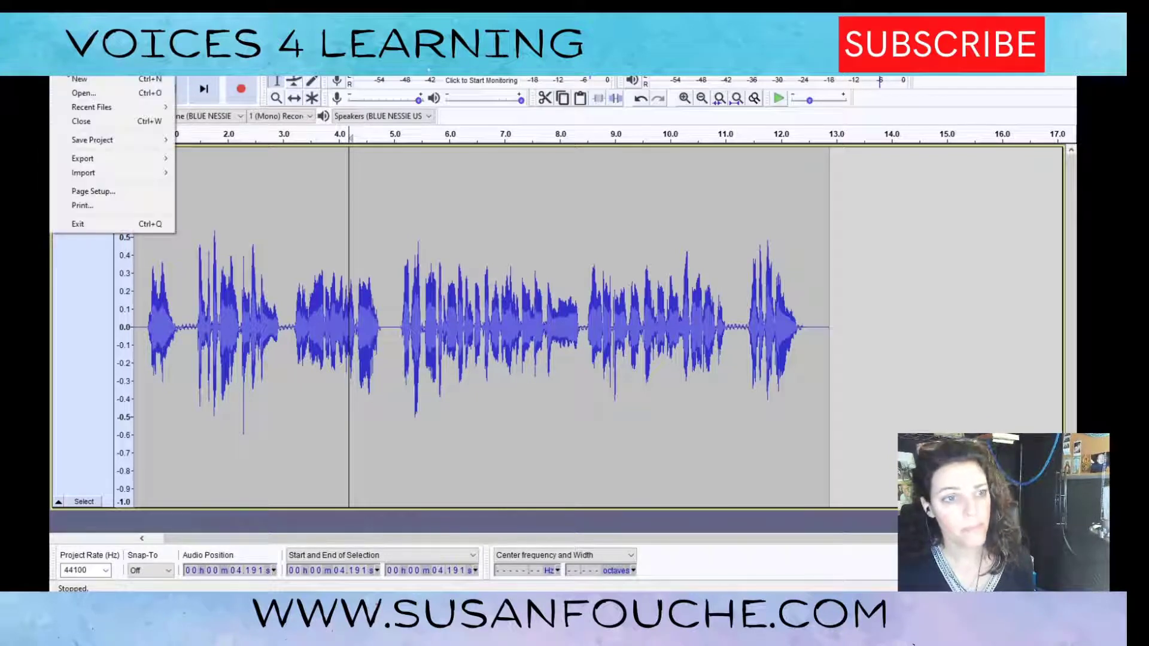
{"action": "mouse_move", "coordinate": [103, 161]}
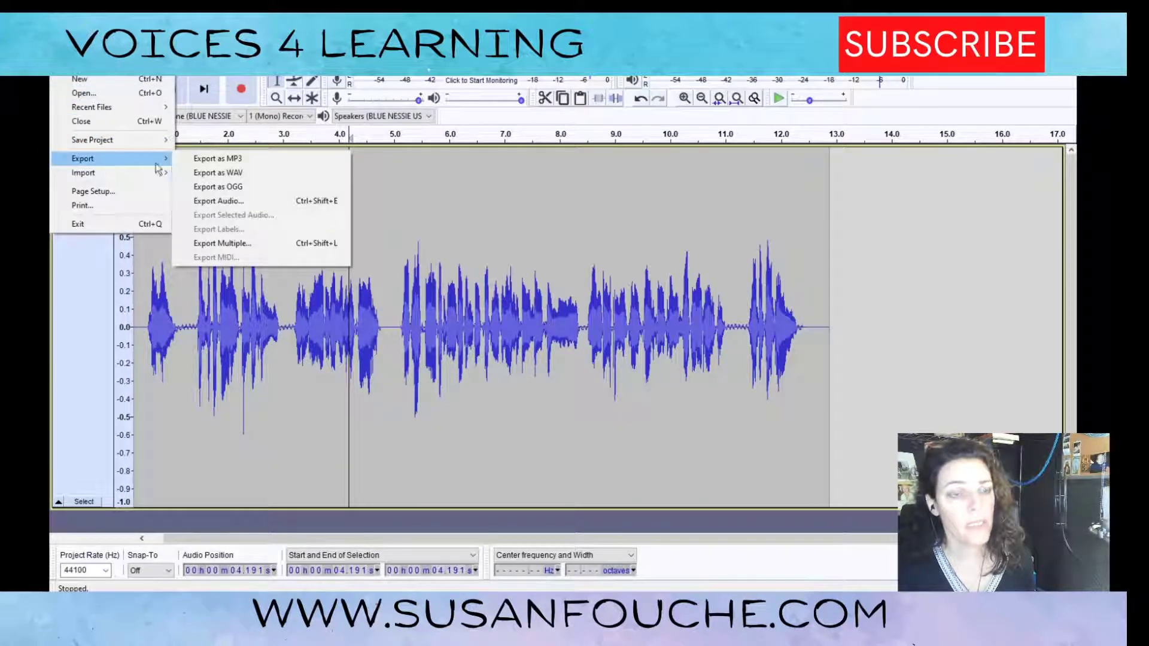
{"action": "left_click", "coordinate": [251, 161]}
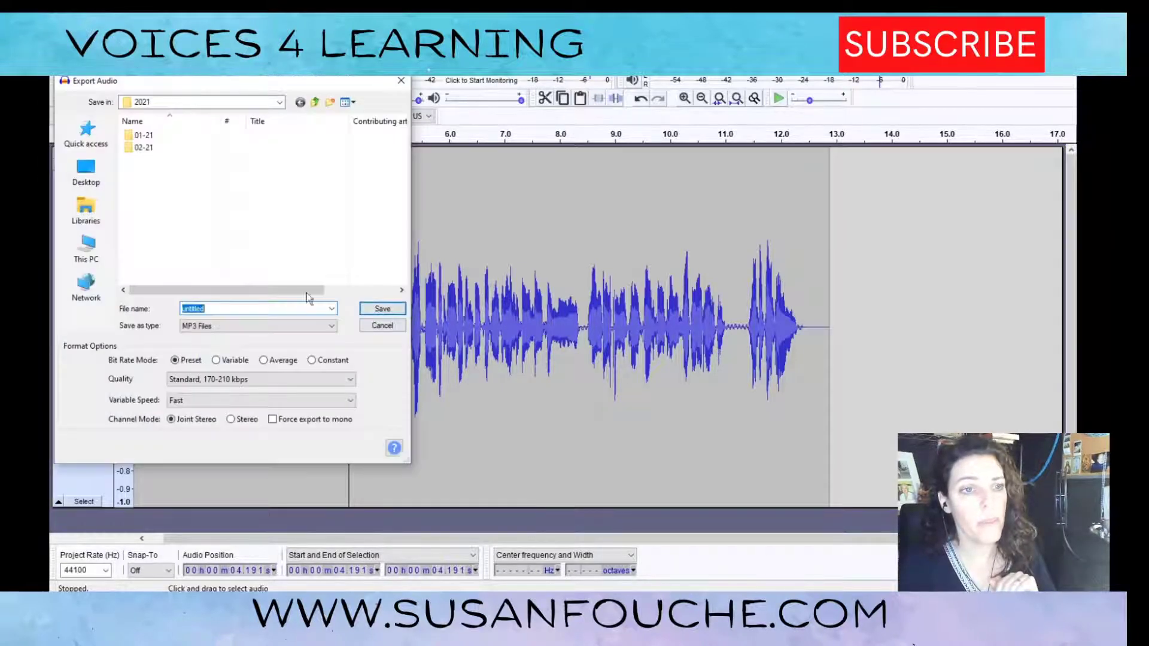
{"action": "double_click", "coordinate": [143, 148]}
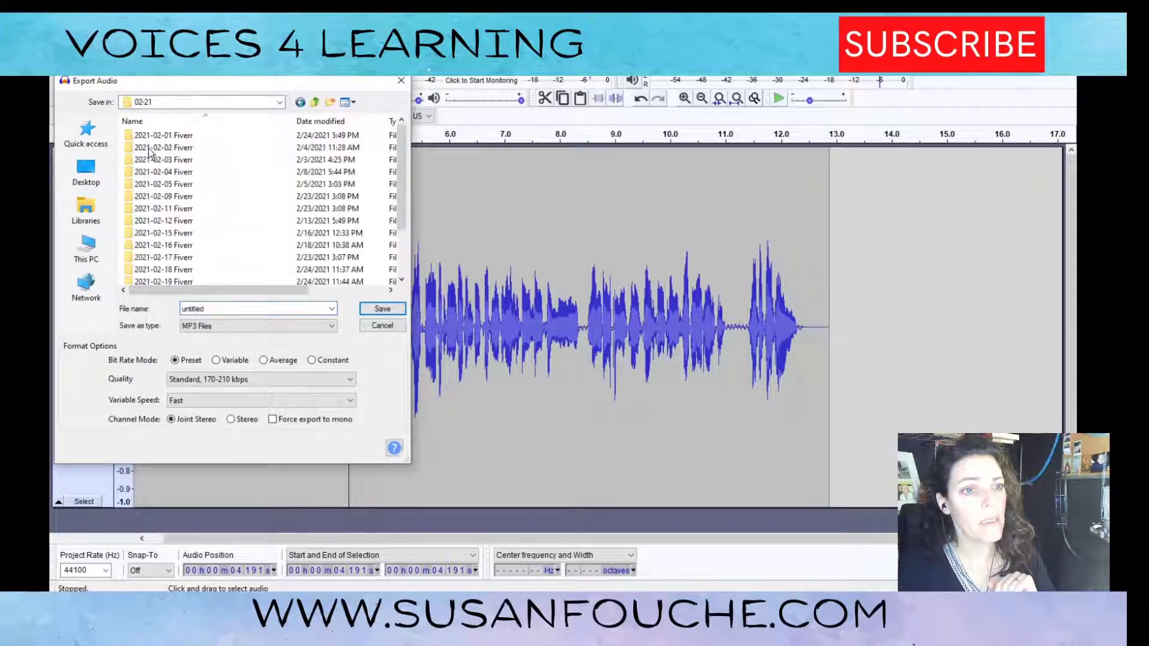
{"action": "scroll", "coordinate": [174, 239], "scroll_direction": "down", "scroll_amount": 3}
{"action": "double_click", "coordinate": [179, 270]}
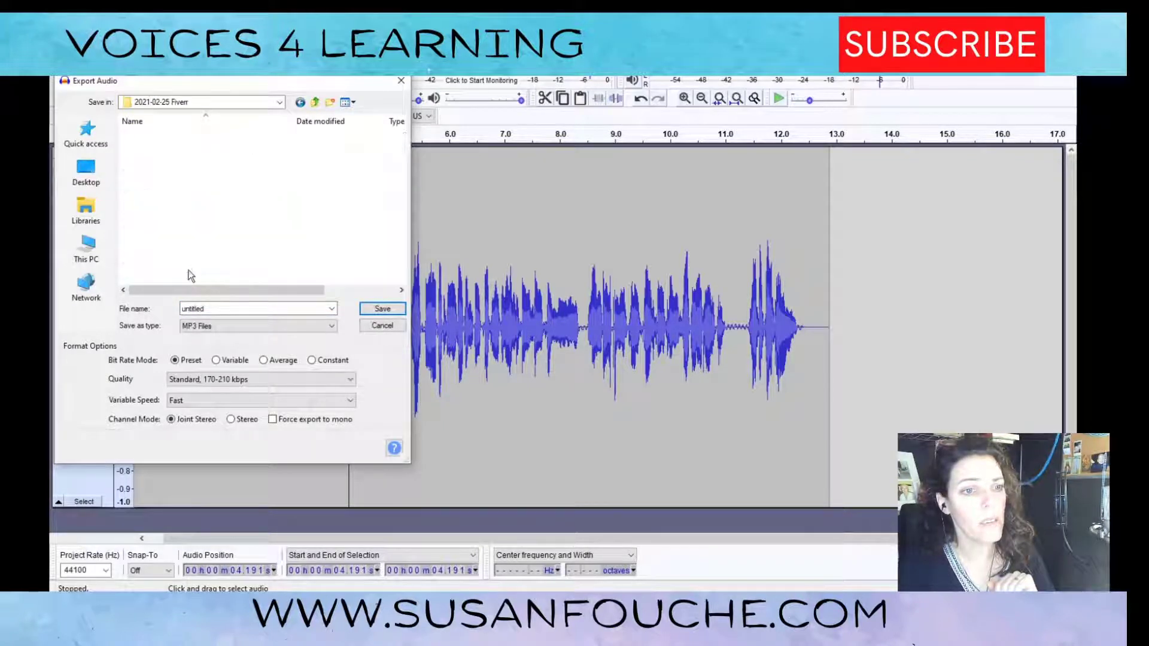
{"action": "double_click", "coordinate": [222, 308]}
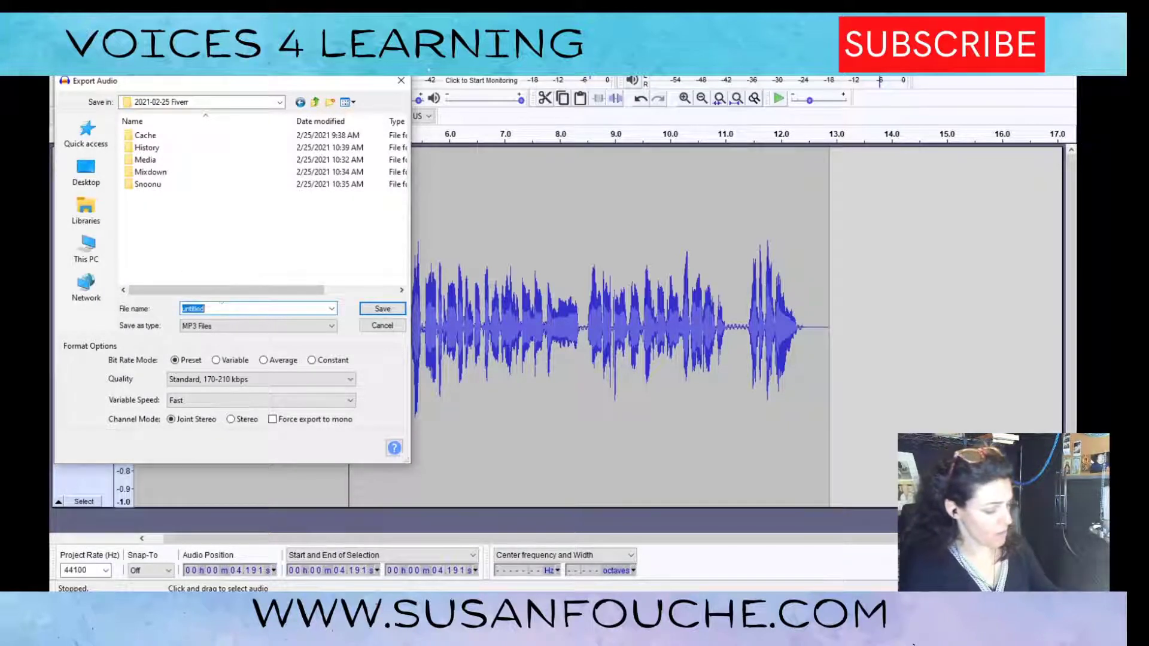
{"action": "type", "text": "Phone"}
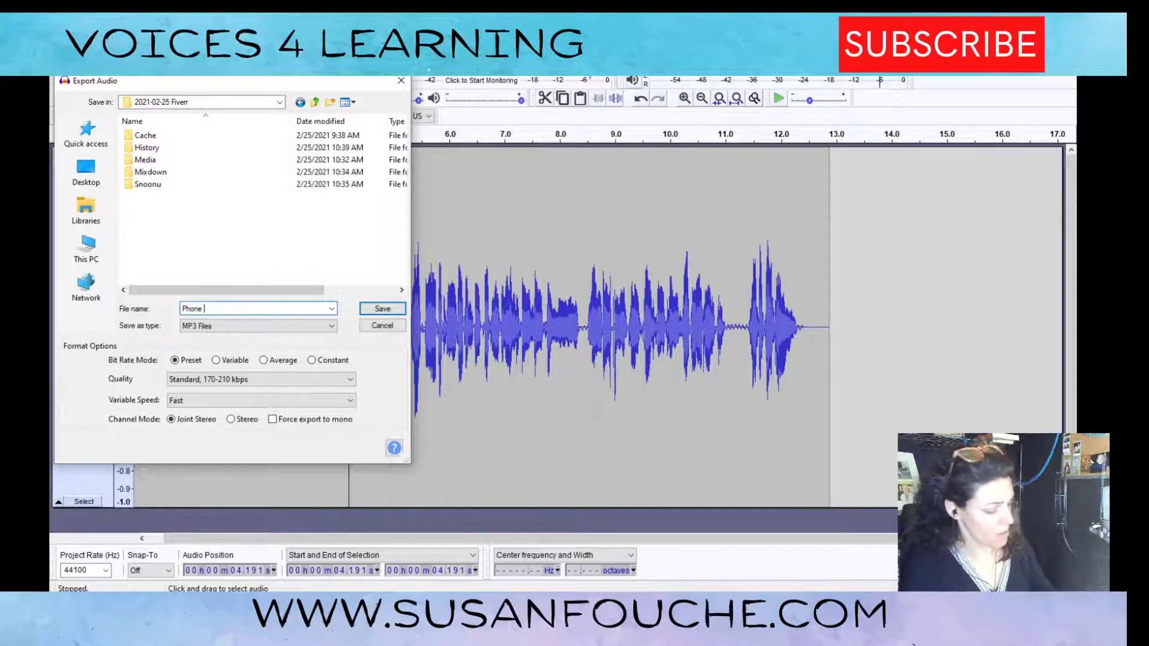
{"action": "type", "text": " Message"}
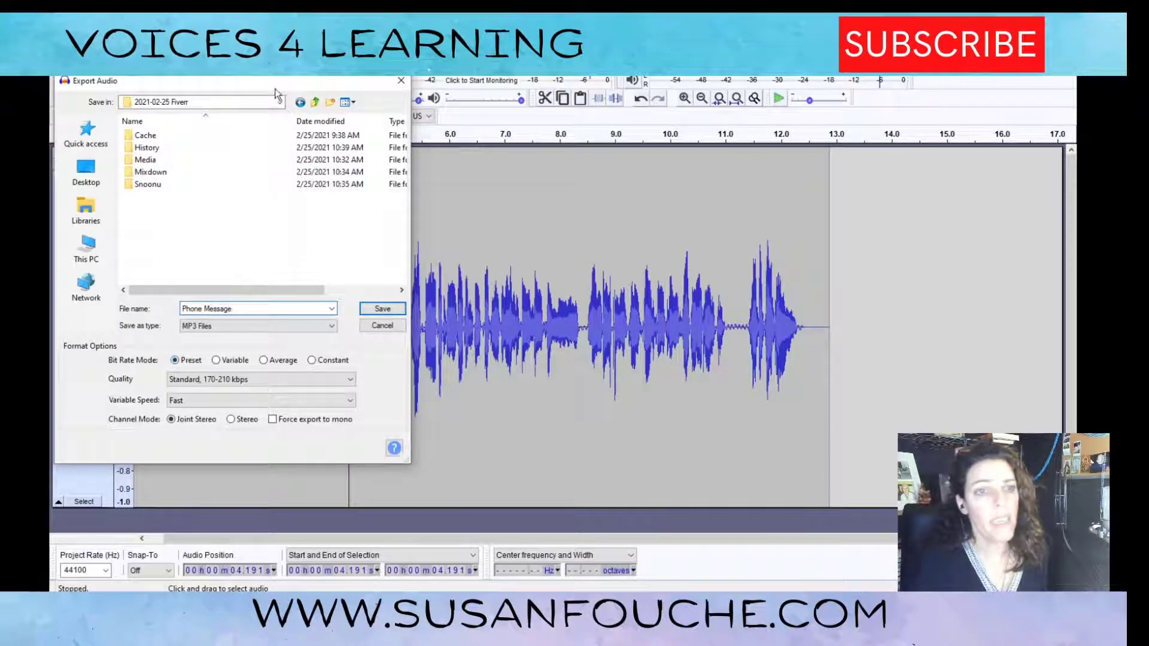
Step: Keep the export quality at Standard, 170-210 kbps and the variable speed at Fast, and save the MP3 file
{"action": "left_click_drag", "start_coordinate": [179, 80], "coordinate": [518, 69]}
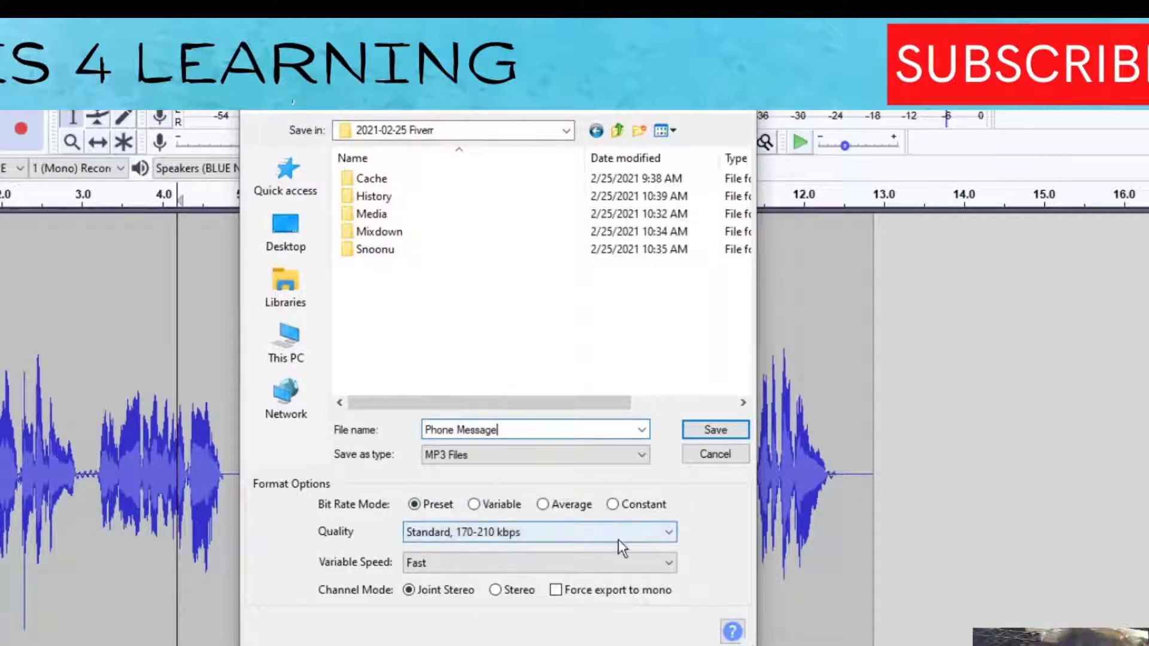
{"action": "left_click", "coordinate": [669, 534]}
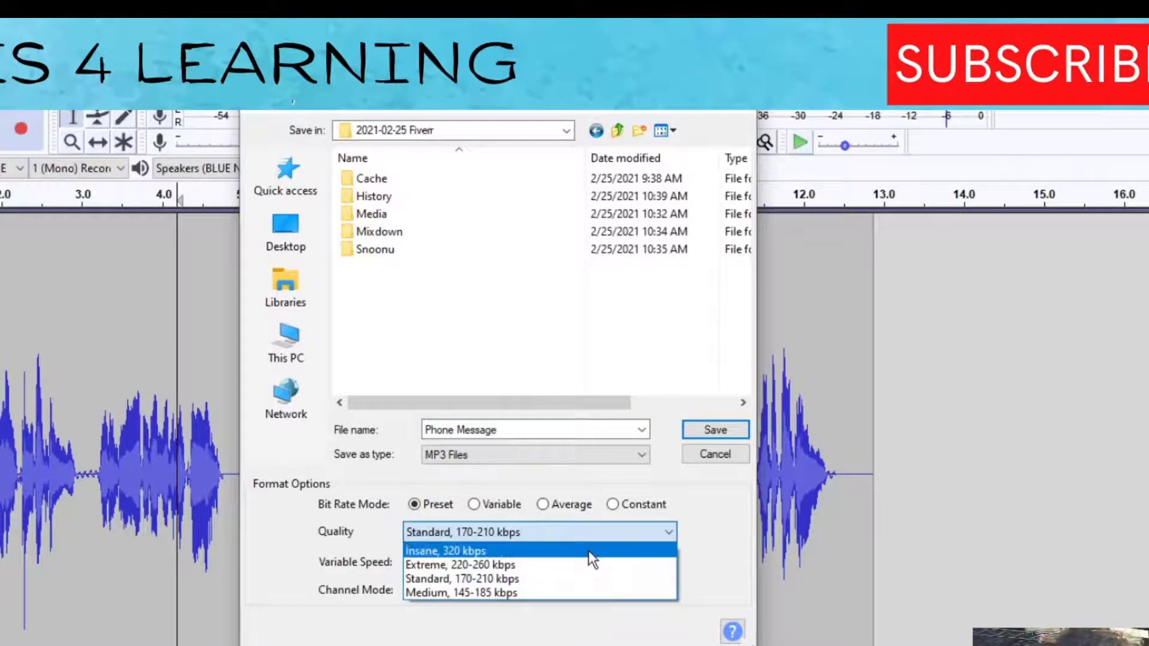
{"action": "left_click", "coordinate": [574, 578]}
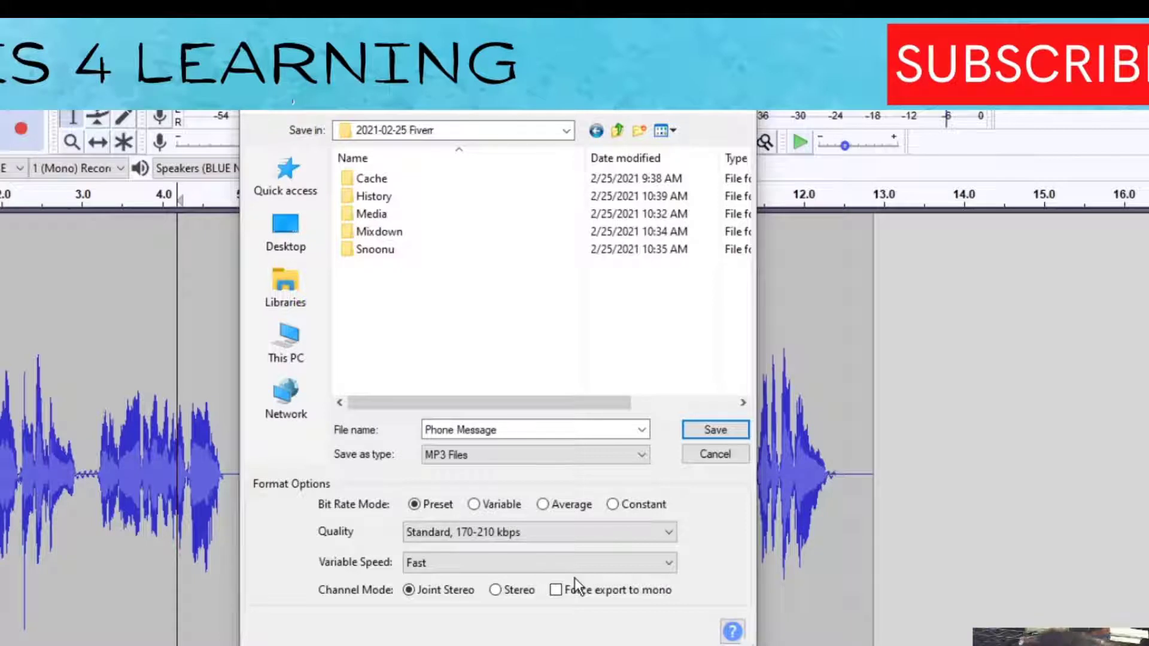
{"action": "left_click", "coordinate": [606, 562]}
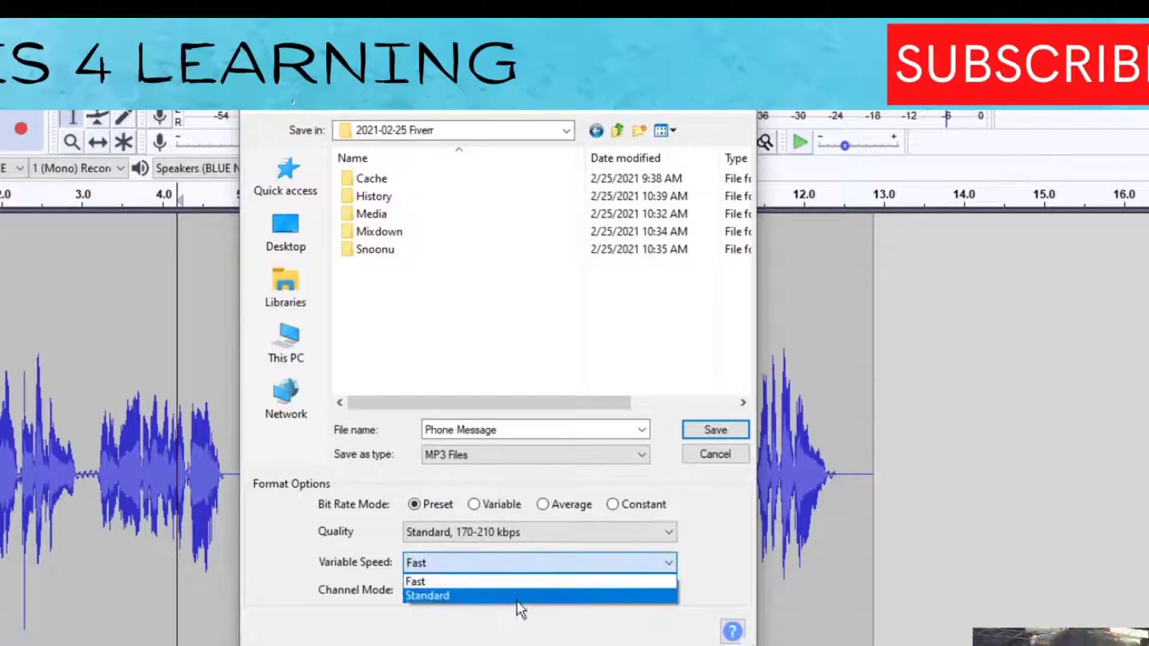
{"action": "left_click", "coordinate": [519, 582]}
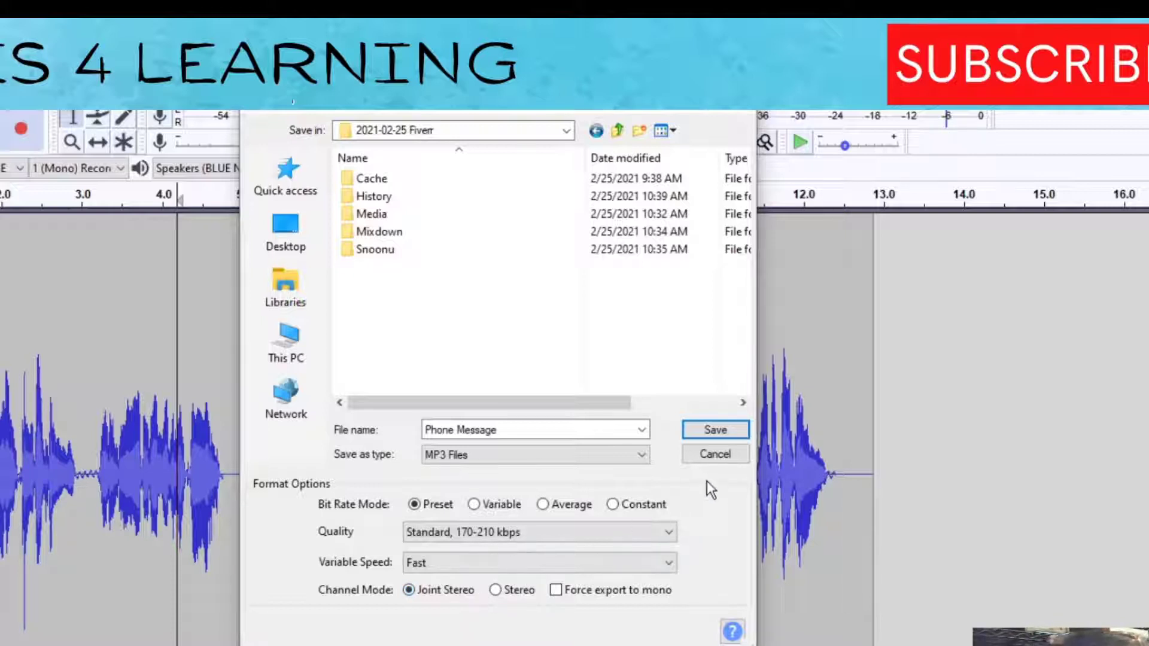
{"action": "left_click", "coordinate": [709, 428]}
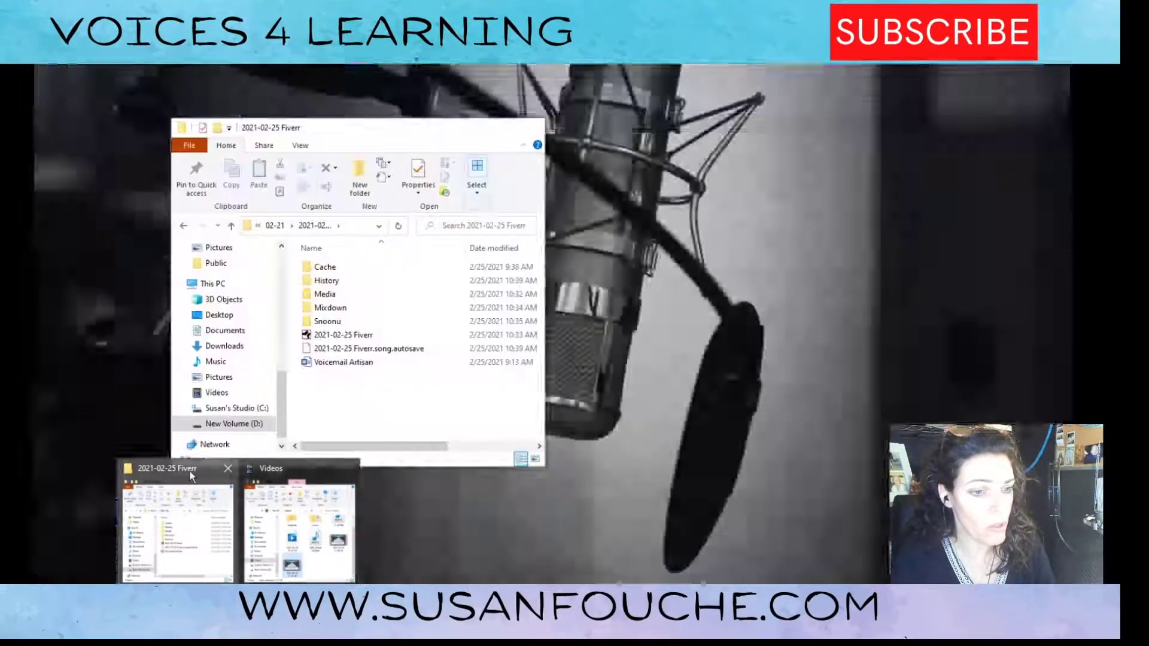
Step: Switch to the 2021-02-25 Fiverr folder in File Explorer and play the exported Phone Message file
{"action": "left_click", "coordinate": [189, 471]}
{"action": "left_click_drag", "start_coordinate": [407, 124], "coordinate": [686, 113]}
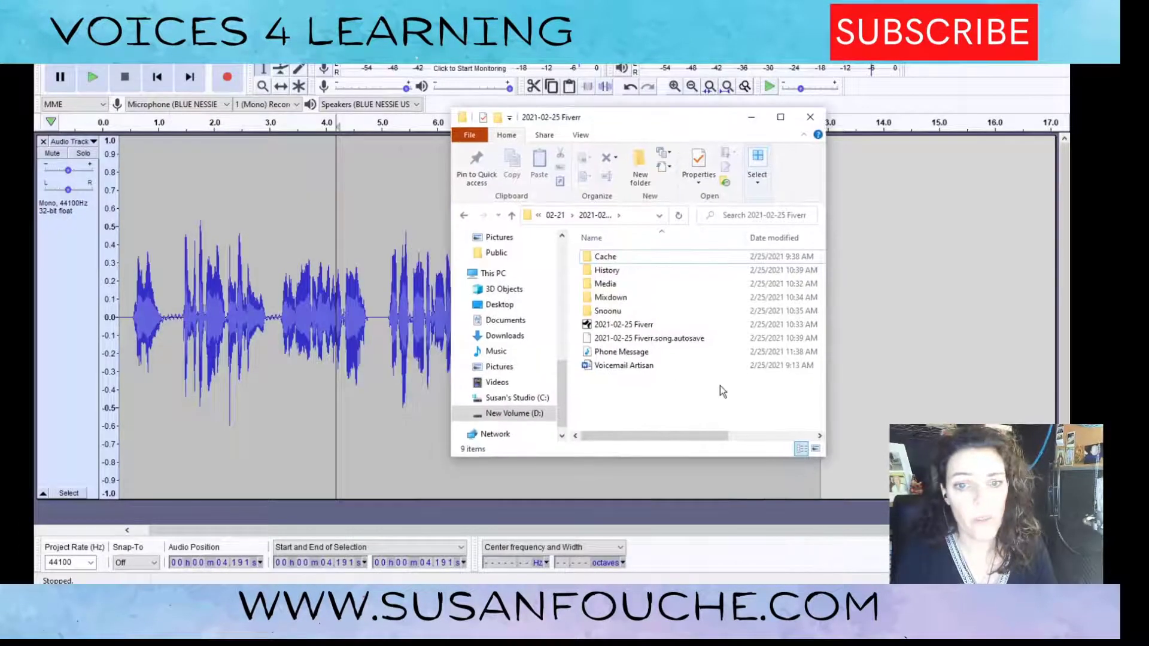
{"action": "left_click", "coordinate": [623, 353]}
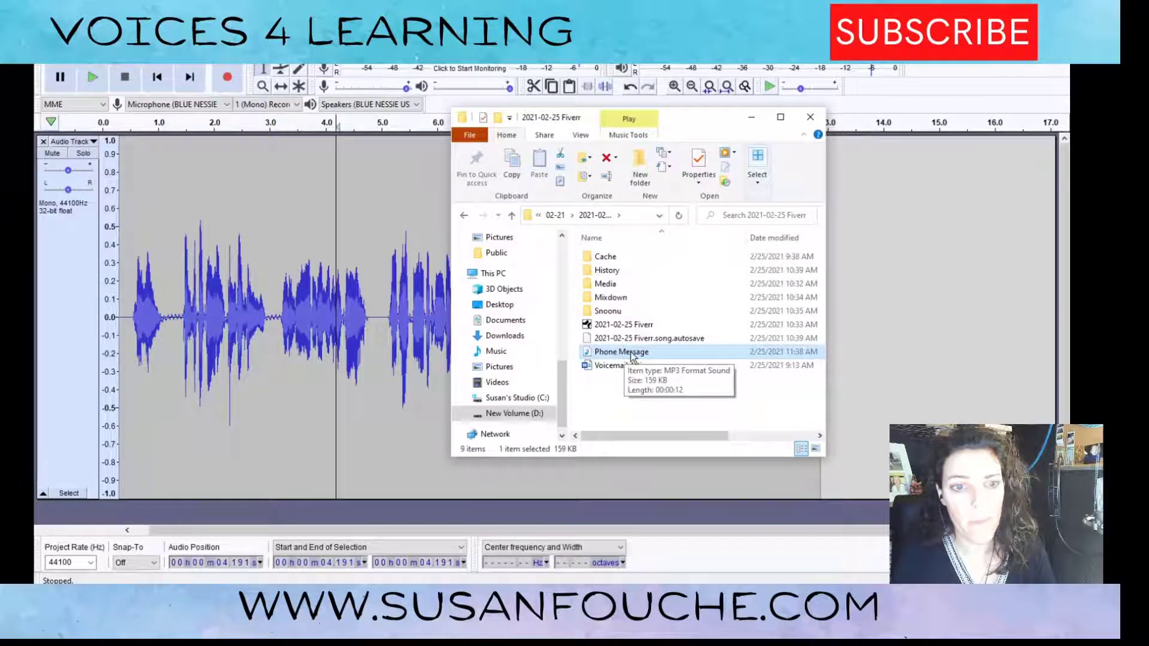
{"action": "double_click", "coordinate": [633, 354]}
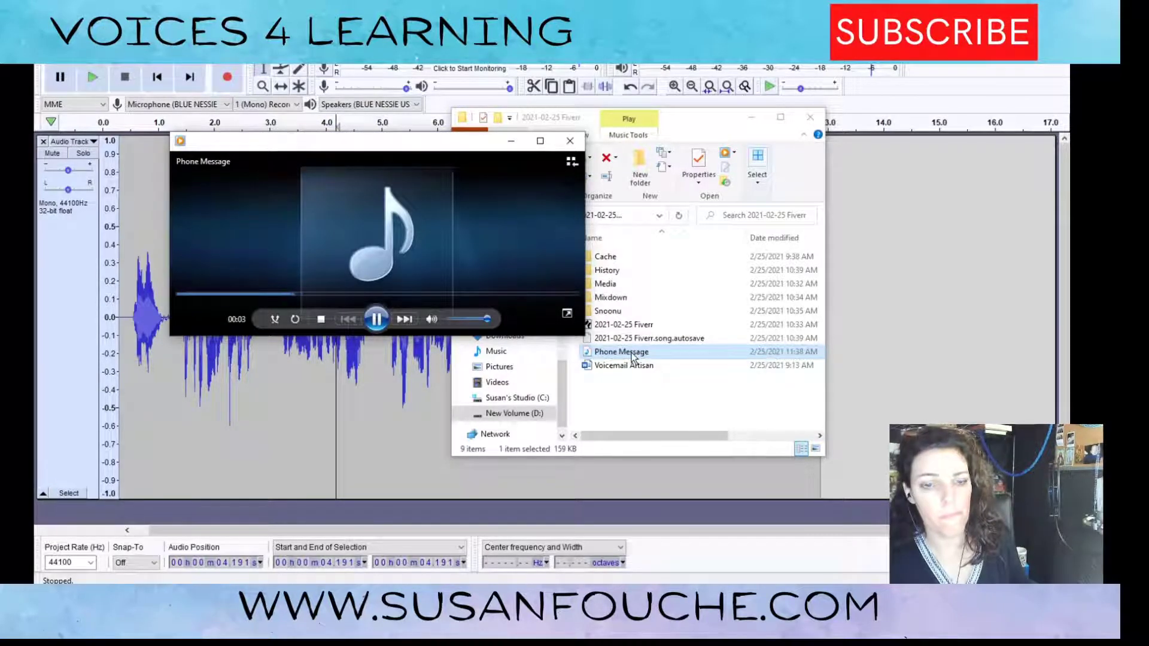
Step: Pause and resume the Phone Message playback, close the media player, and minimize the folder window to return to Audacity
{"action": "left_click", "coordinate": [376, 319]}
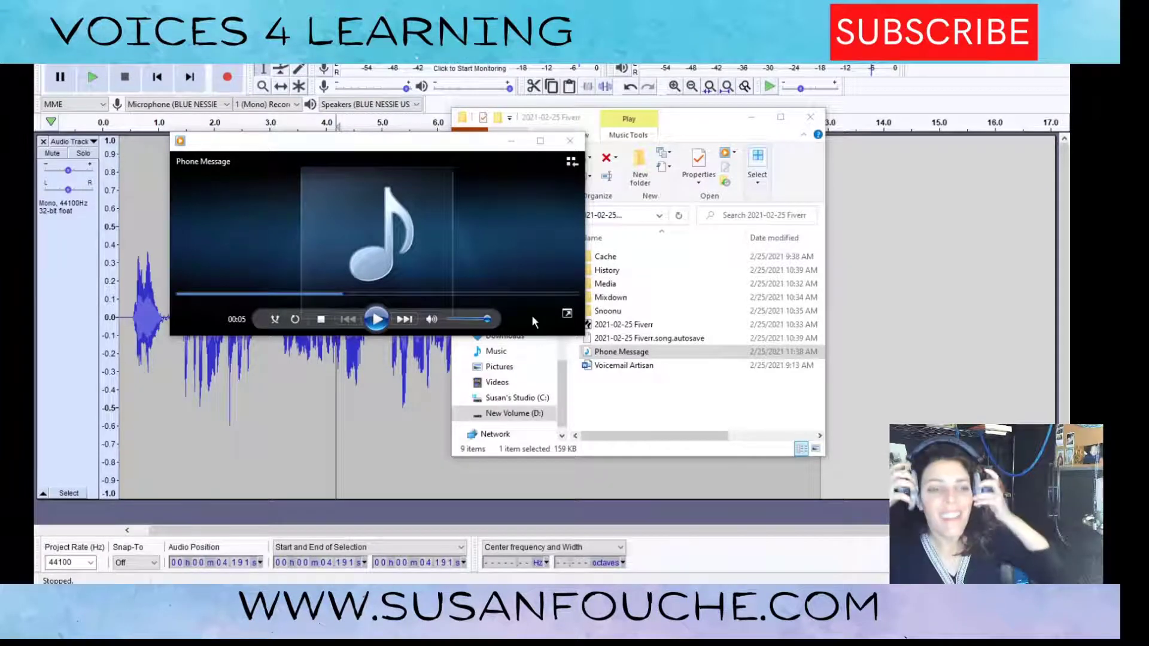
{"action": "left_click", "coordinate": [378, 322]}
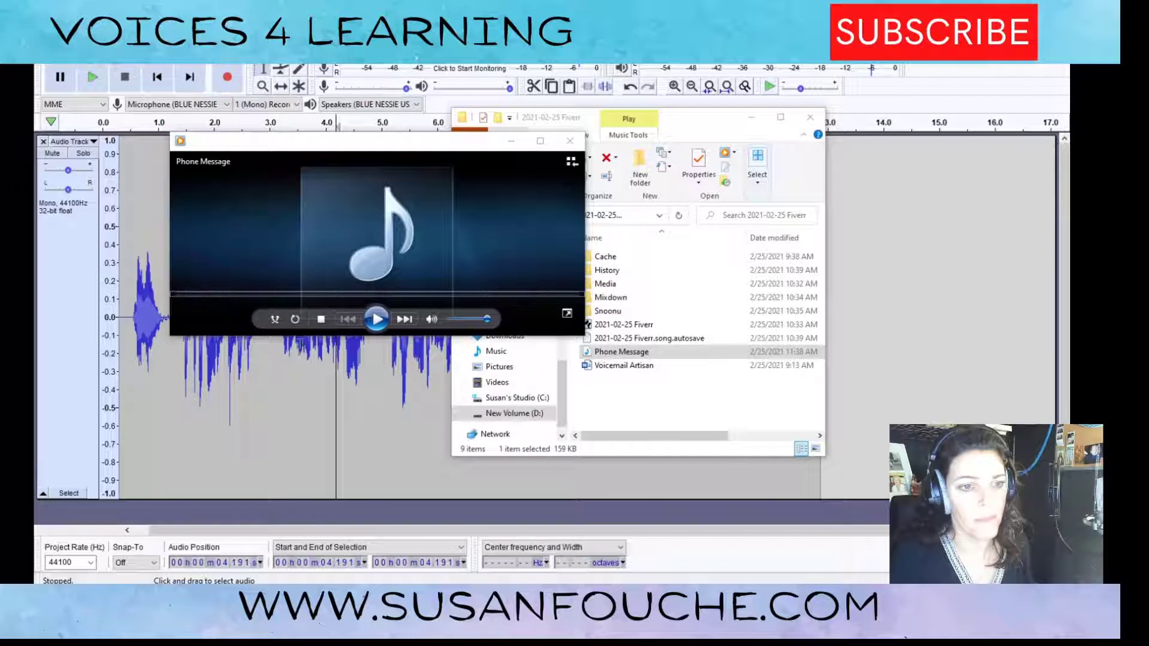
{"action": "left_click", "coordinate": [381, 322]}
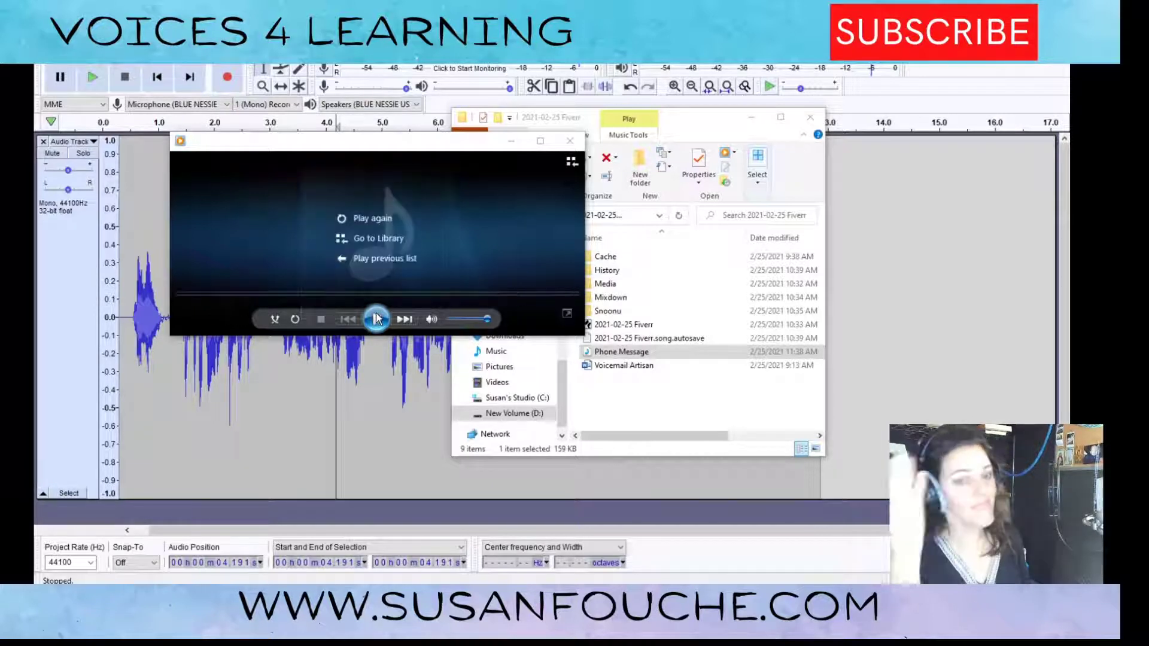
{"action": "left_click", "coordinate": [568, 142]}
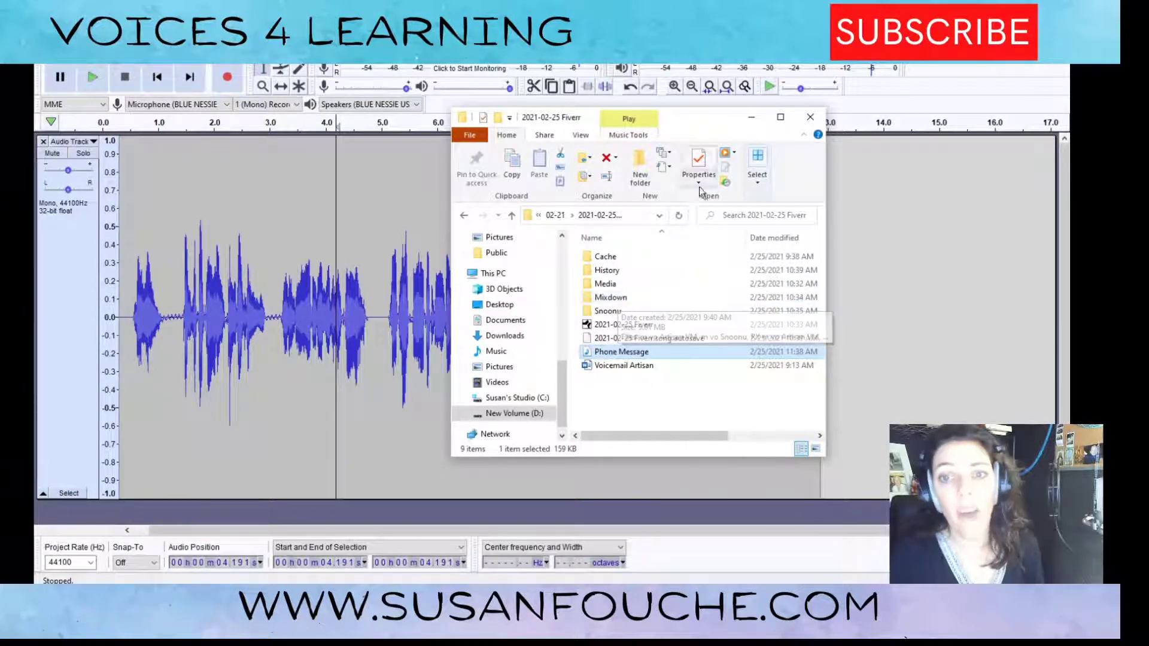
{"action": "left_click", "coordinate": [752, 116]}
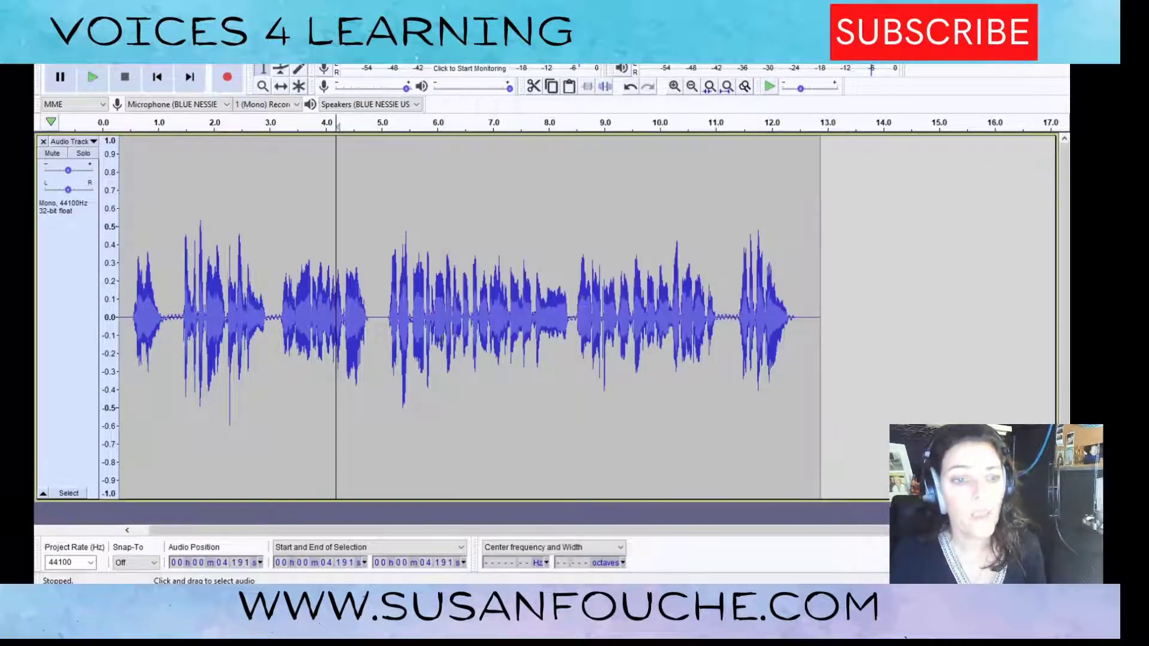